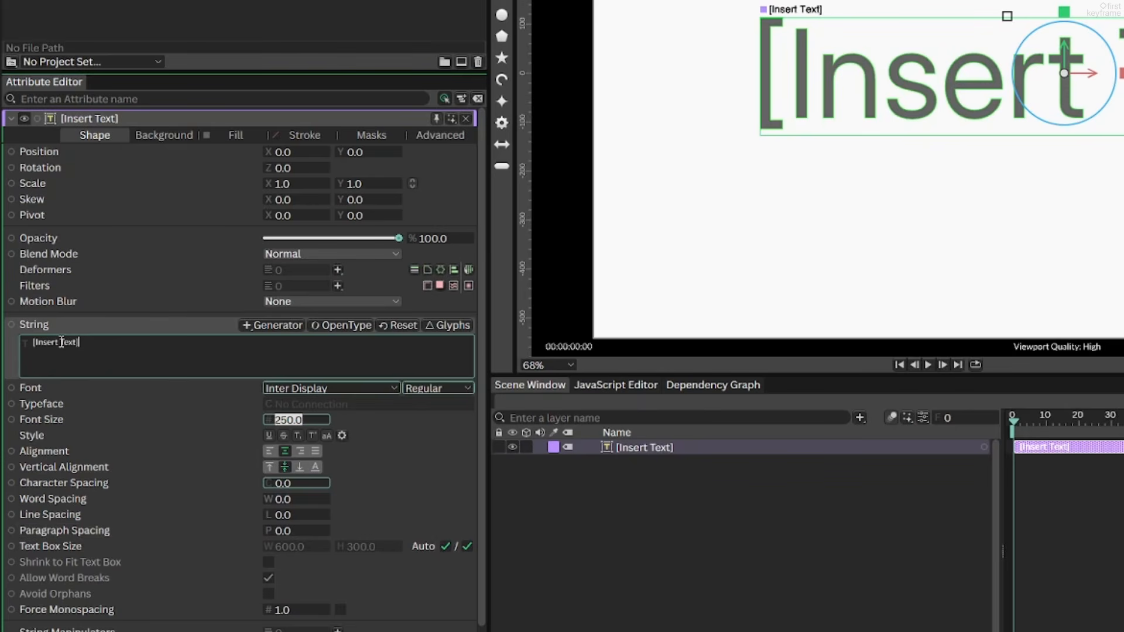
# Break the text string onto two lines and set its line spacing to -35
pyautogui.press('Return')
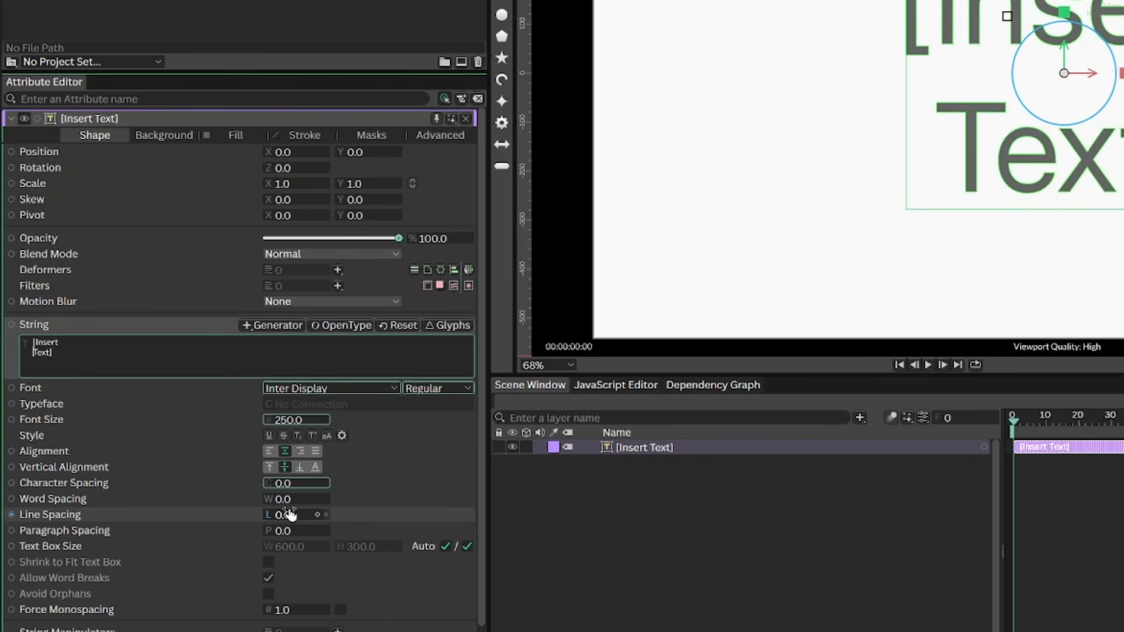
pyautogui.moveTo(285, 515); pyautogui.dragTo(261, 518)
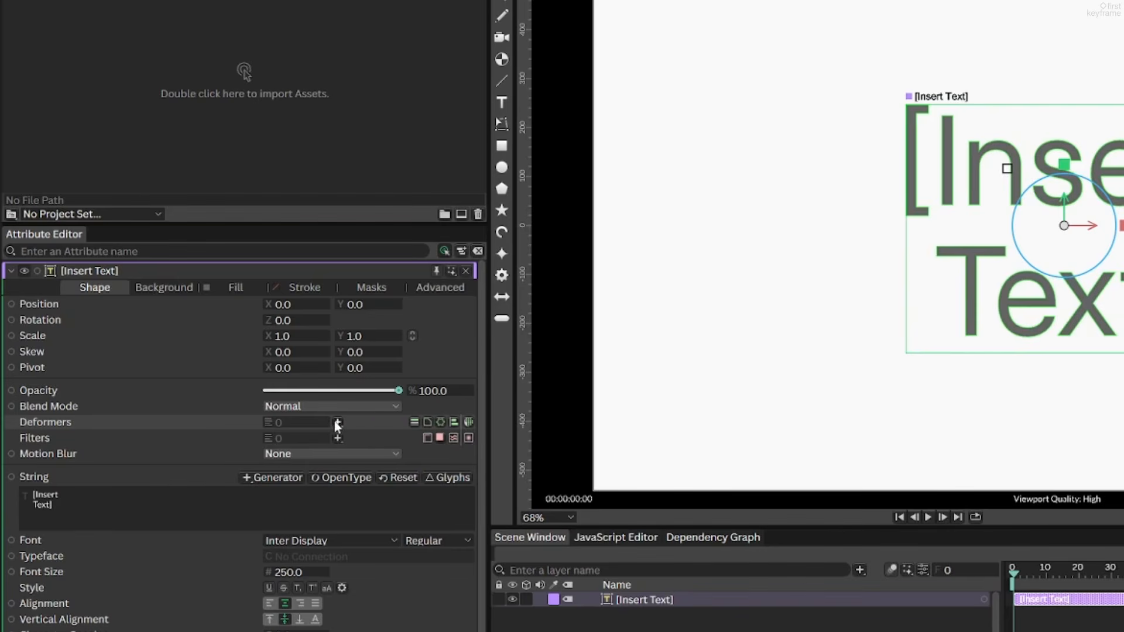
# Add a Sub-Mesh deformer to the text layer
pyautogui.click(337, 423)
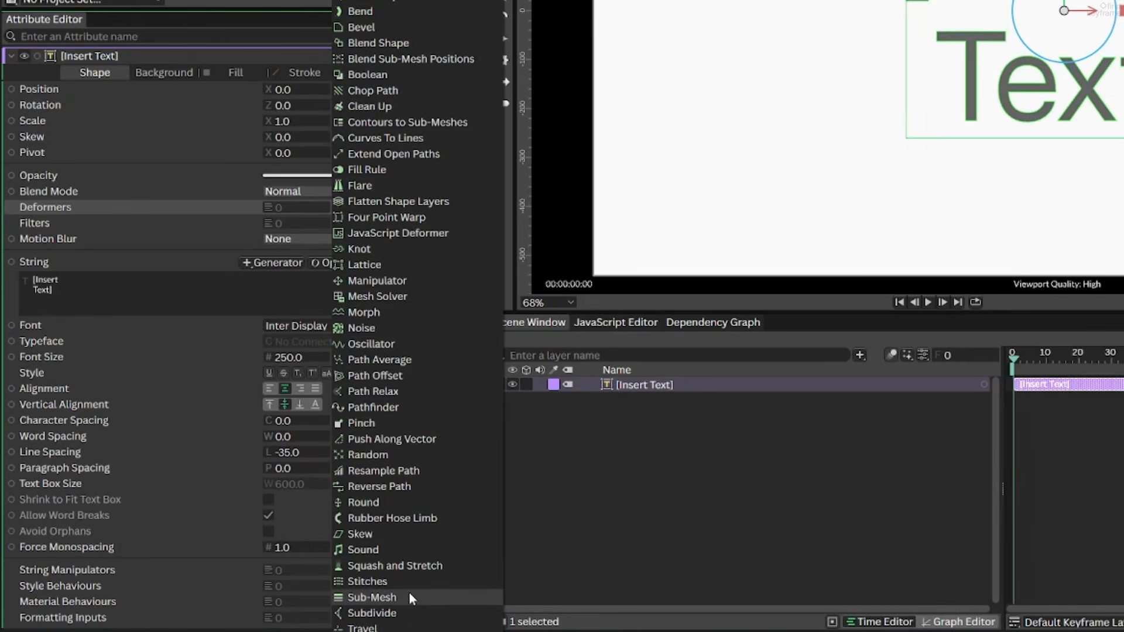
pyautogui.click(409, 594)
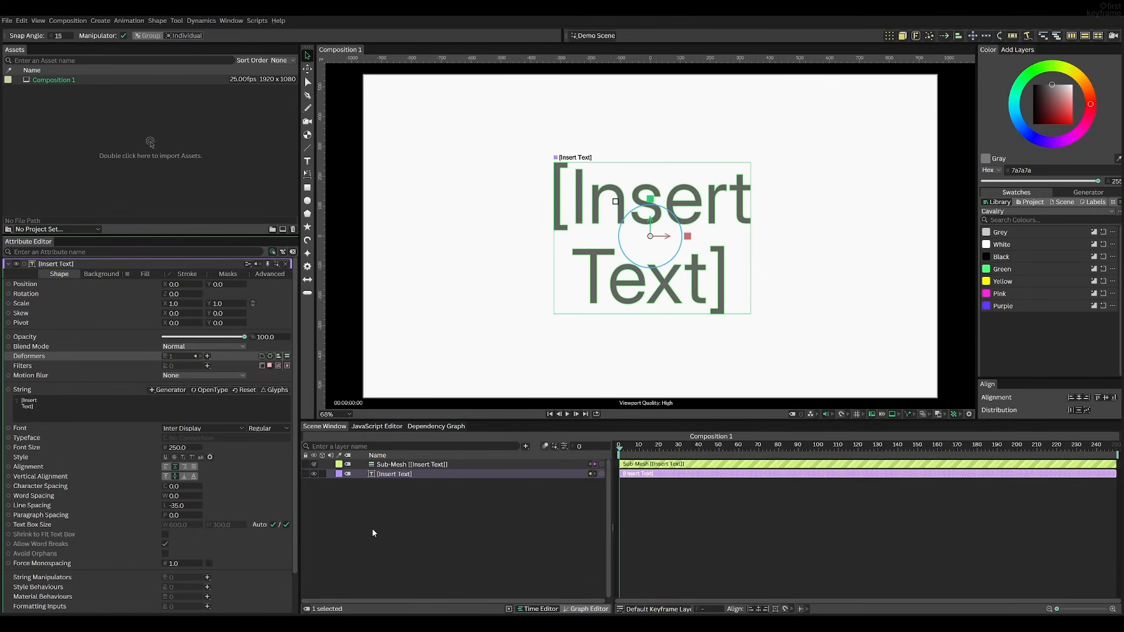
# Set the Sub-Mesh layer's Level Mode to Text (Characters)
pyautogui.click(400, 464)
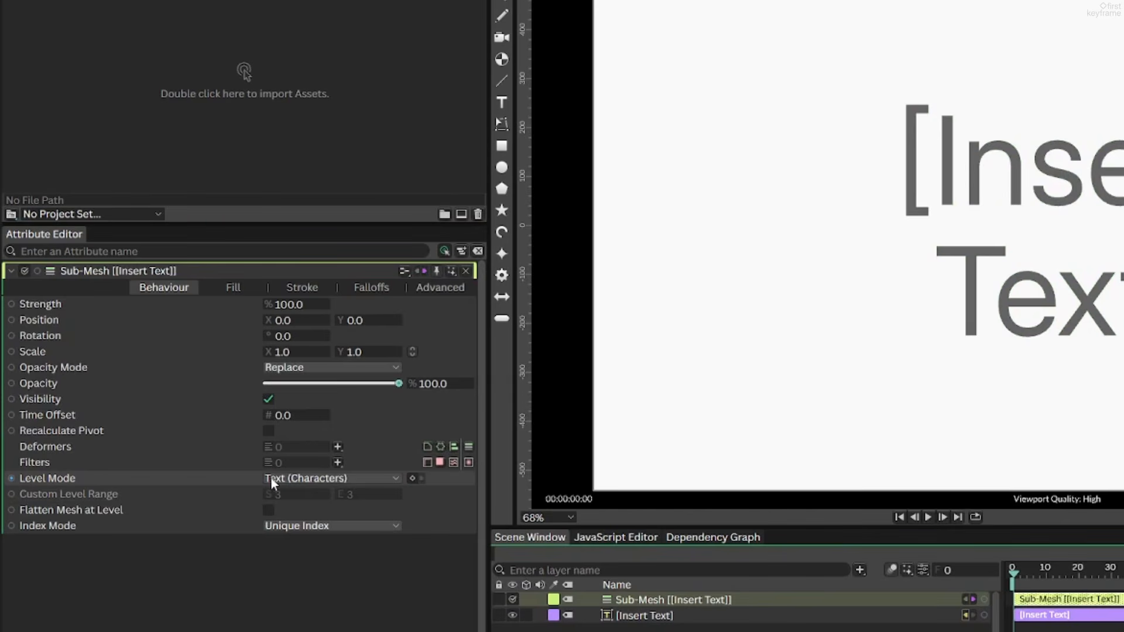
pyautogui.click(281, 478)
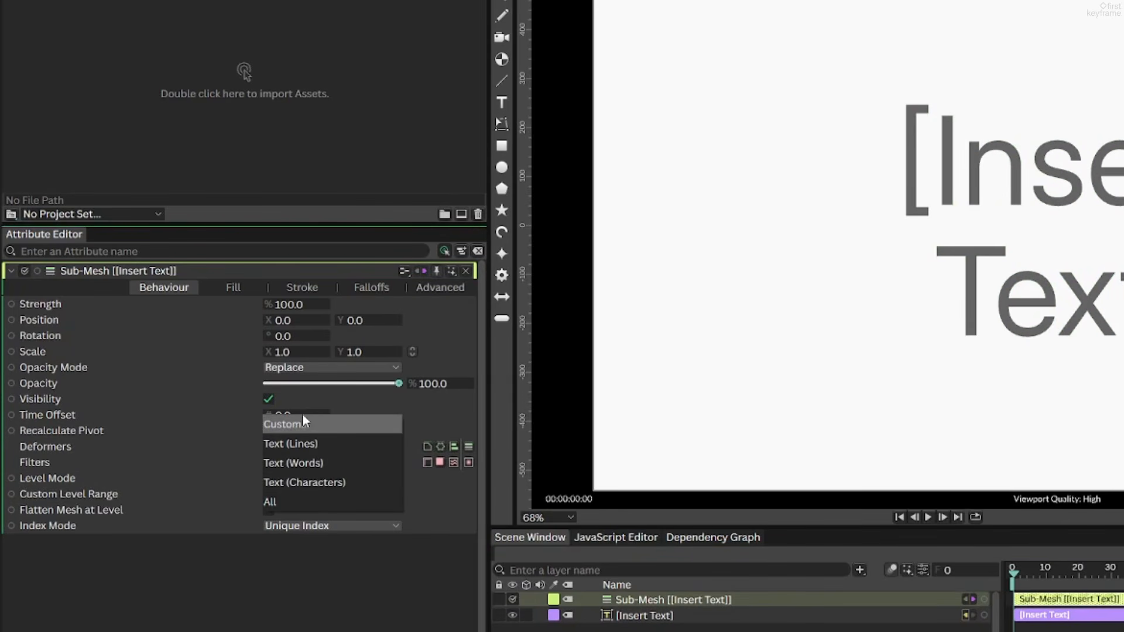
pyautogui.click(305, 481)
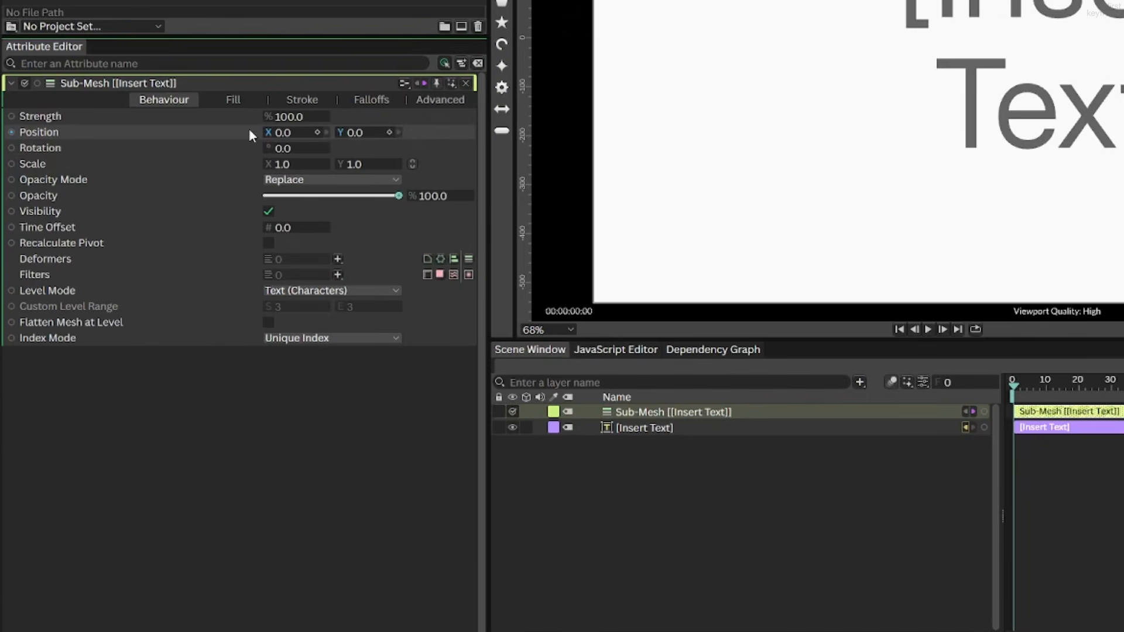
# Add a Frame behaviour to the Sub-Mesh position, preview the playback, and undo the behaviour
pyautogui.rightClick(153, 293)
pyautogui.moveTo(295, 291)
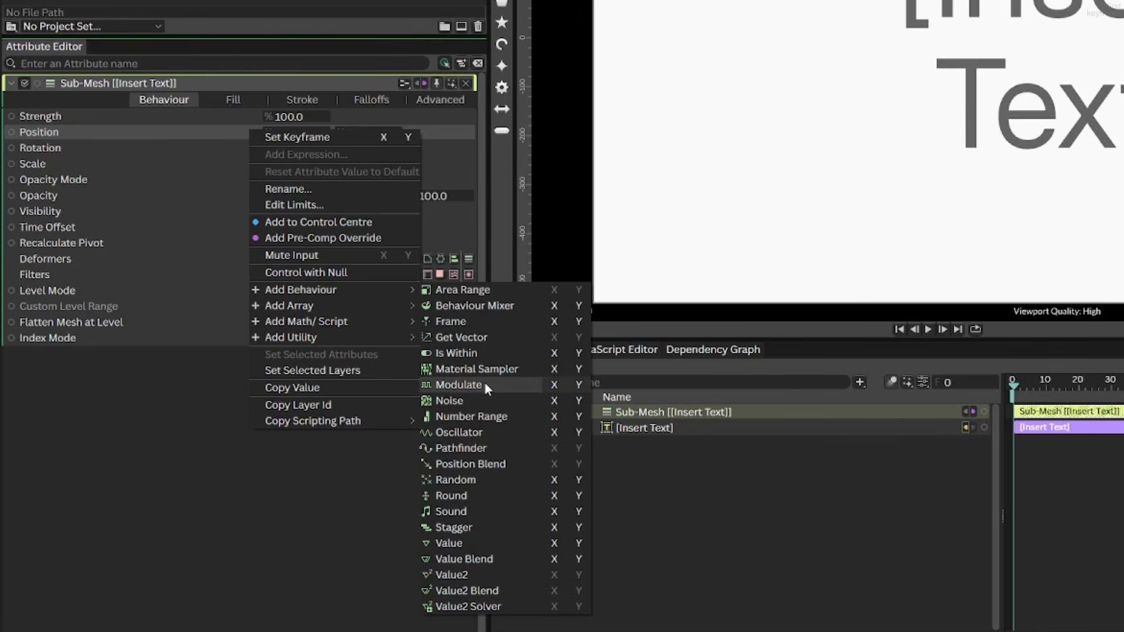
pyautogui.click(470, 320)
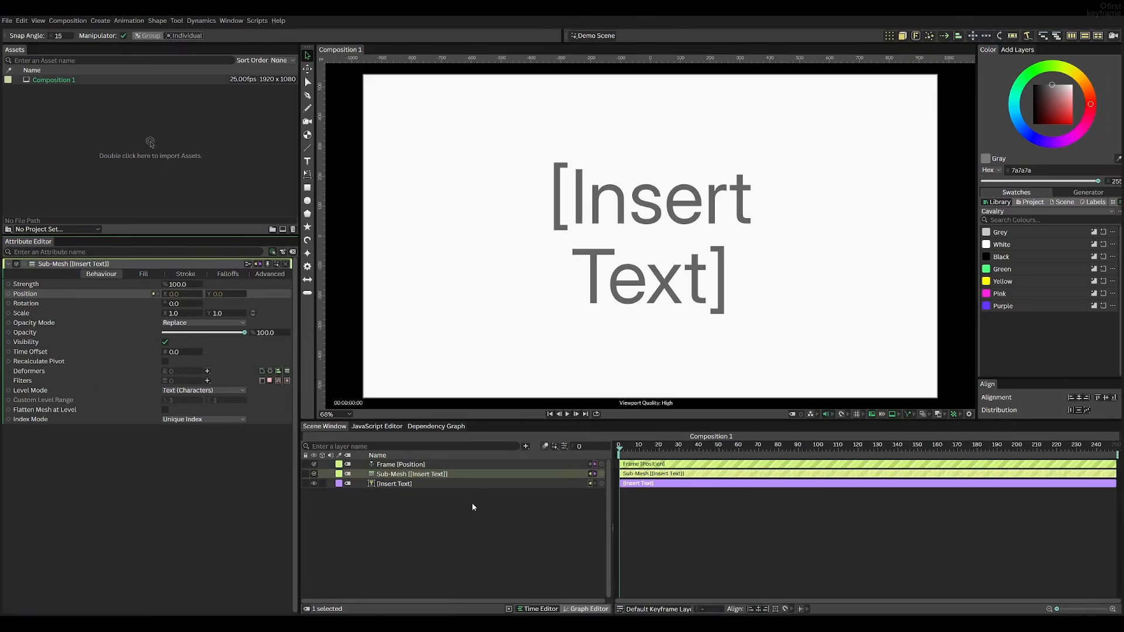
pyautogui.press('space')
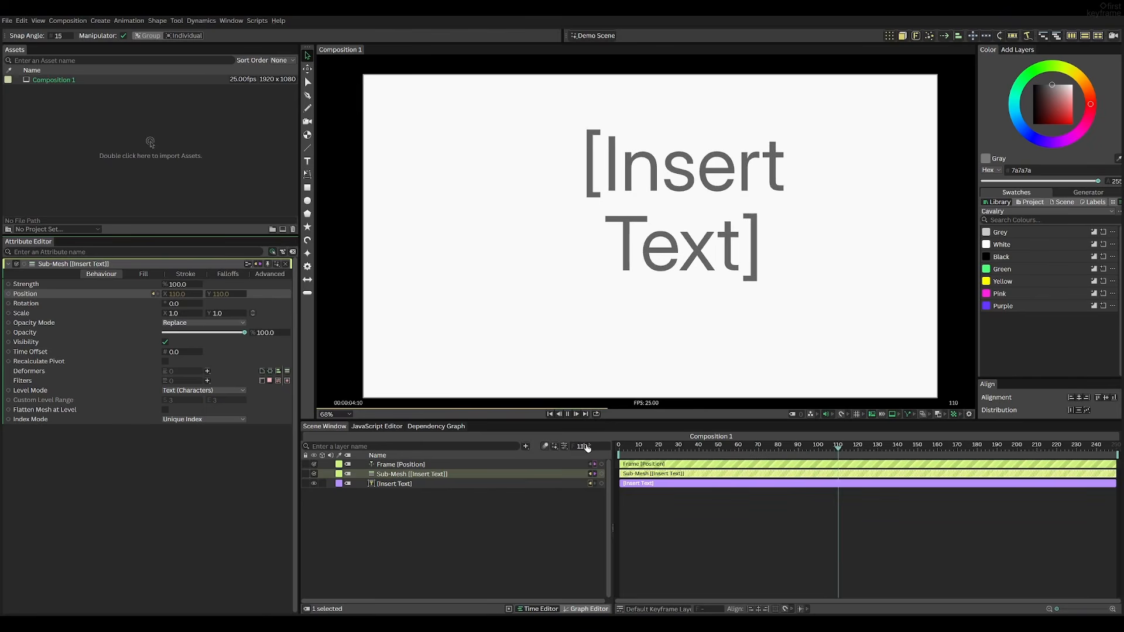
pyautogui.press('space')
pyautogui.moveTo(678, 450); pyautogui.dragTo(614, 452)
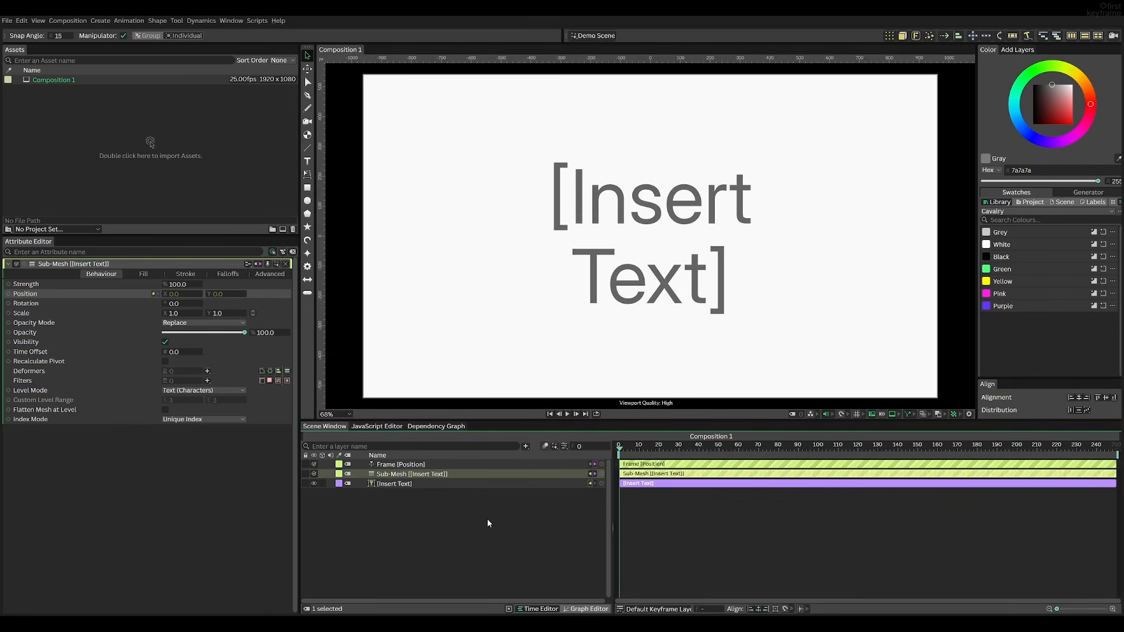
pyautogui.hotkey('ctrl', 'z')
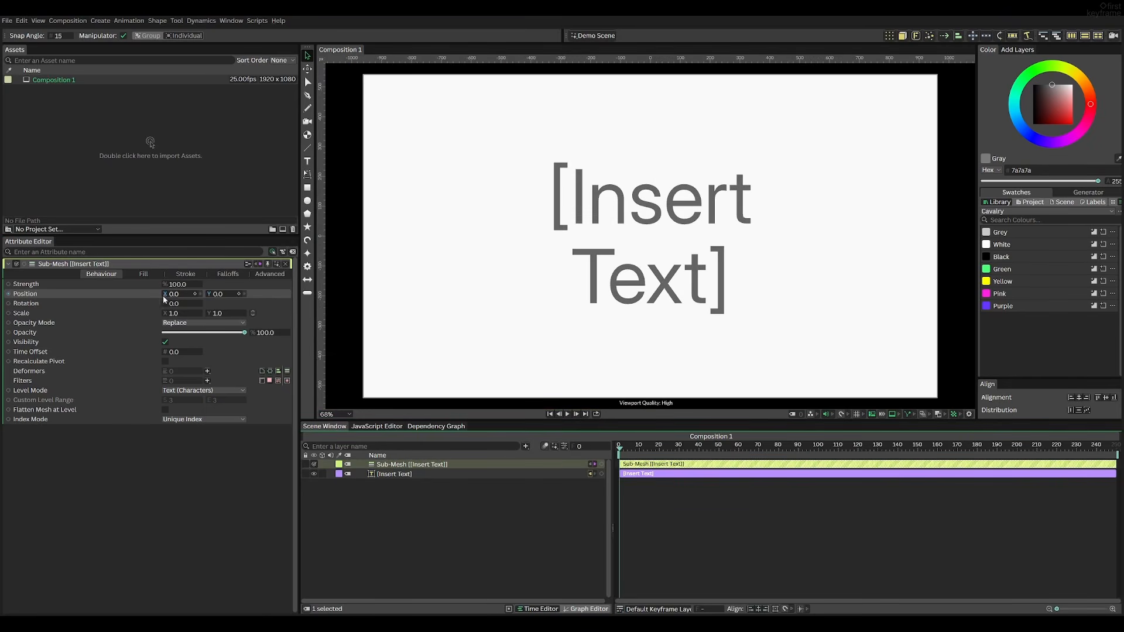
# Add a Noise behaviour to the Sub-Mesh position and preview the playback
pyautogui.rightClick(154, 295)
pyautogui.moveTo(212, 389)
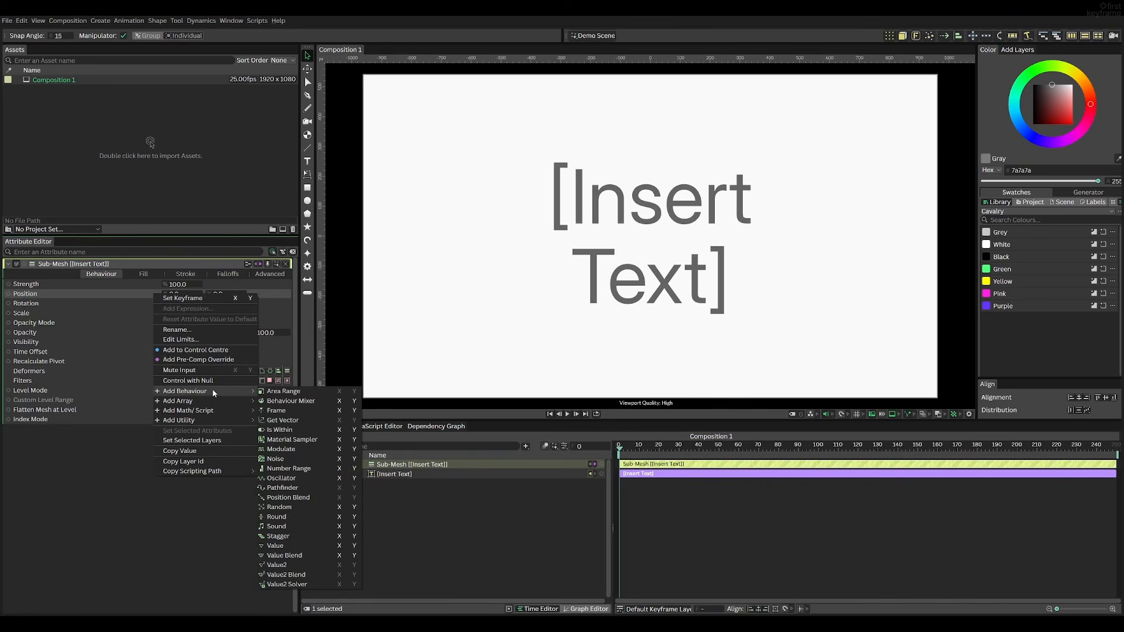
pyautogui.click(295, 462)
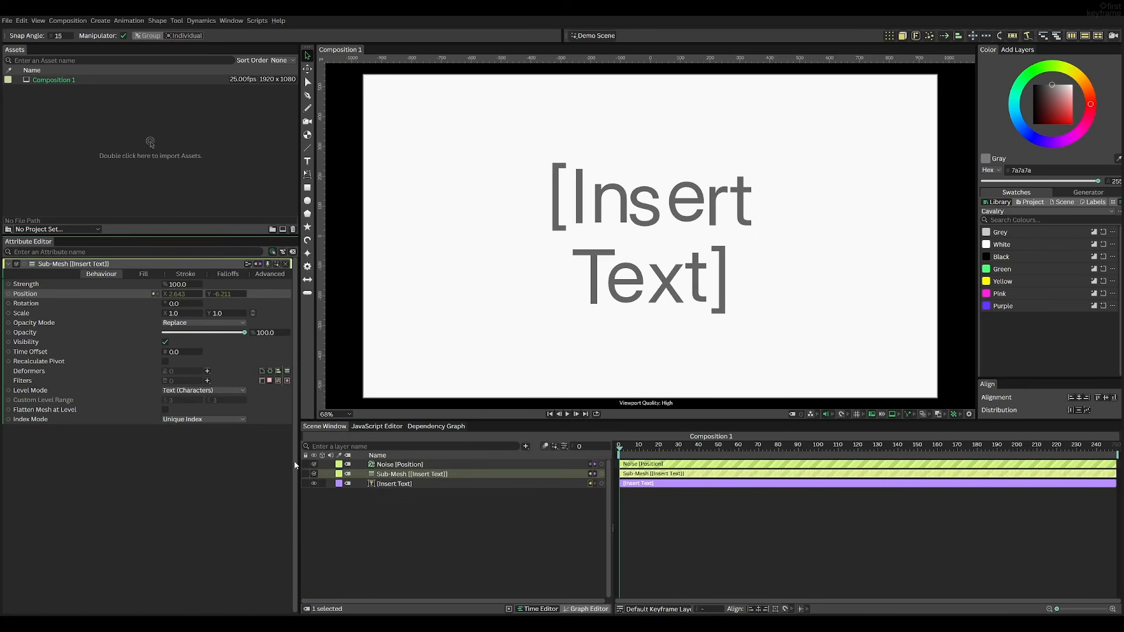
pyautogui.press('space')
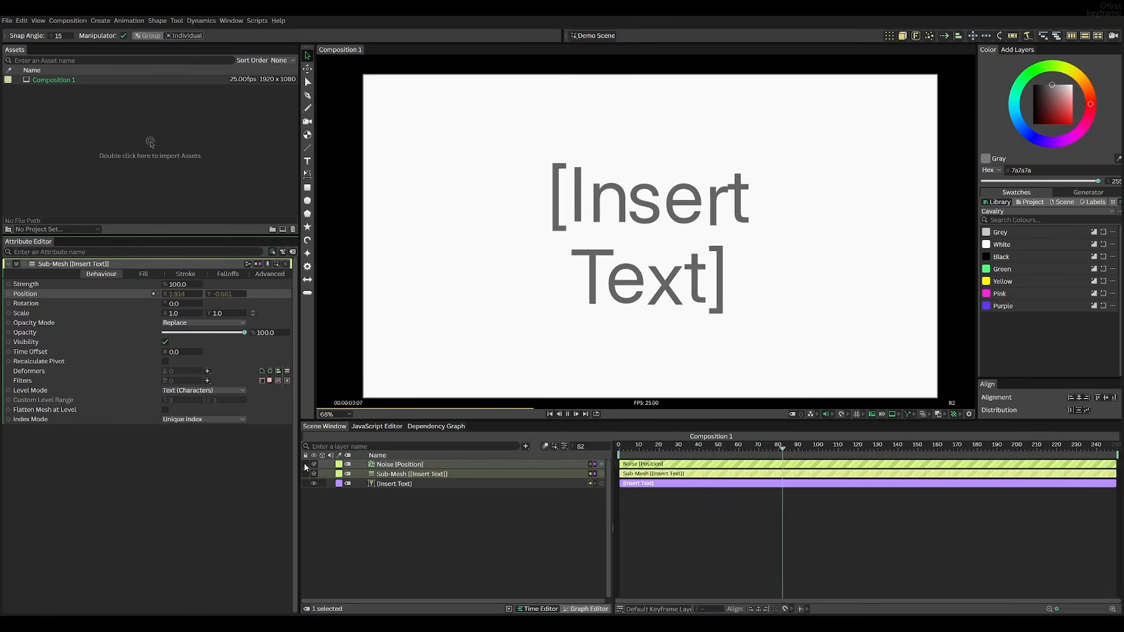
pyautogui.press('space')
# Set the position Noise's Maximum to about 264 and Minimum to about -253
pyautogui.click(429, 466)
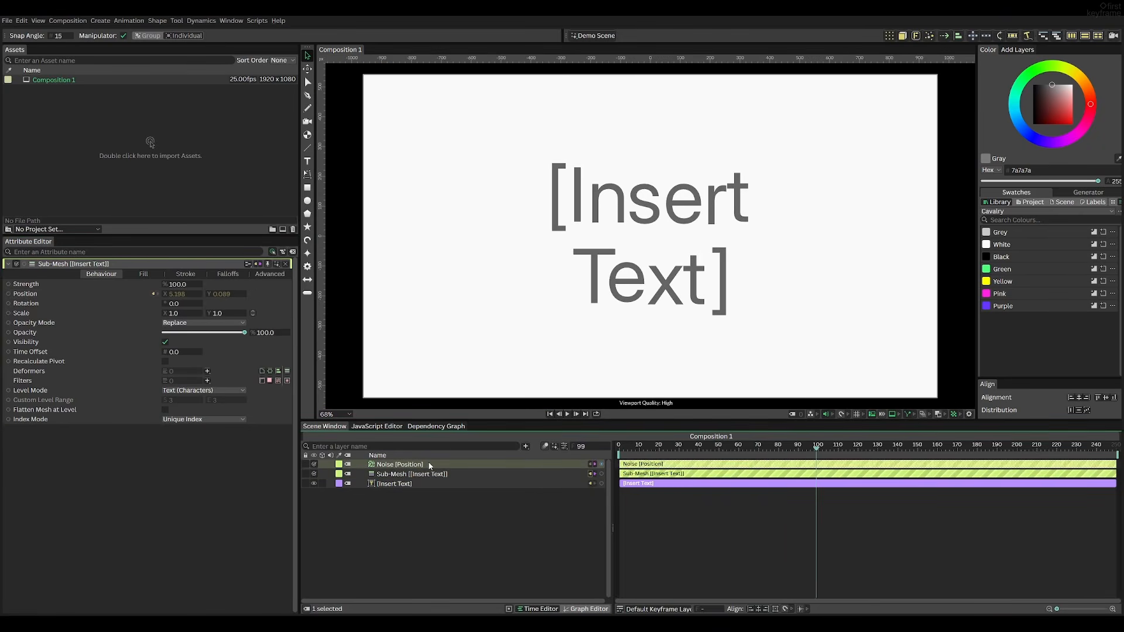
pyautogui.press('space')
pyautogui.moveTo(178, 371); pyautogui.dragTo(294, 381)
pyautogui.moveTo(179, 362); pyautogui.dragTo(71, 373)
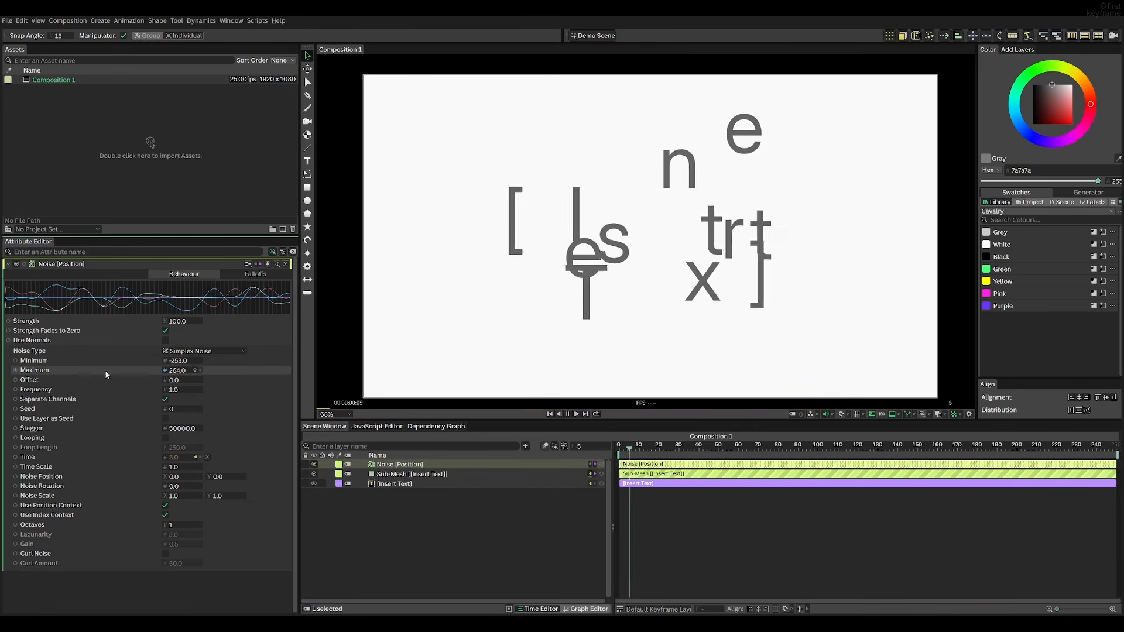
# Replace the text layer's string with "Cavalry"
pyautogui.click(391, 484)
pyautogui.moveTo(91, 406); pyautogui.dragTo(9, 396)
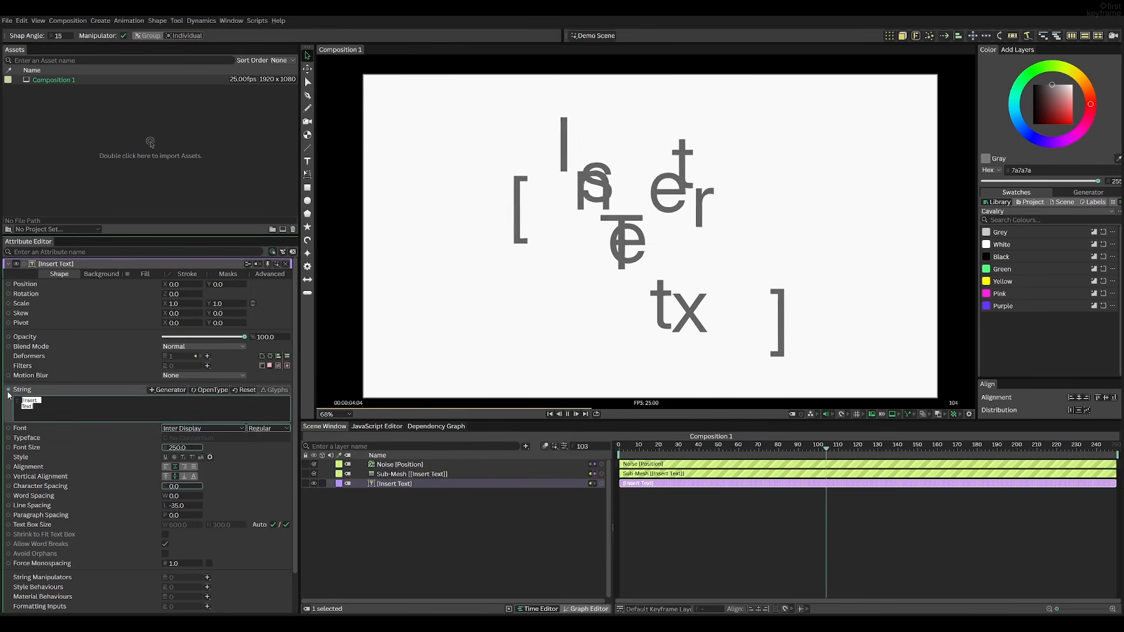
pyautogui.write('Cavalry')
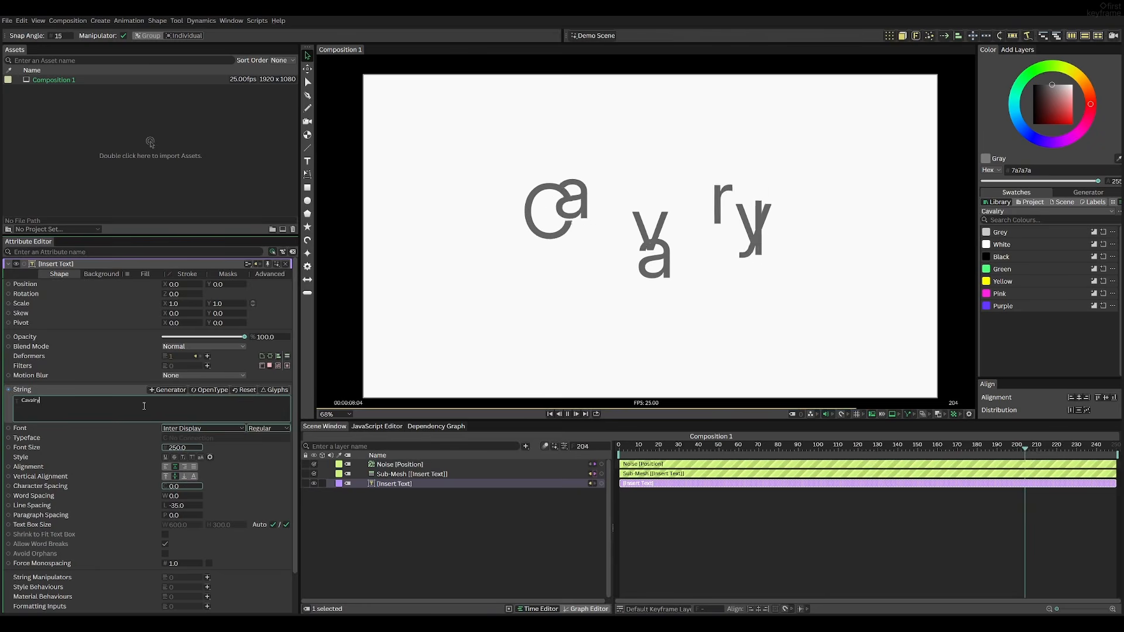
# Set the position Noise's Minimum to -10 and Maximum to 10, then preview from the start
pyautogui.click(366, 465)
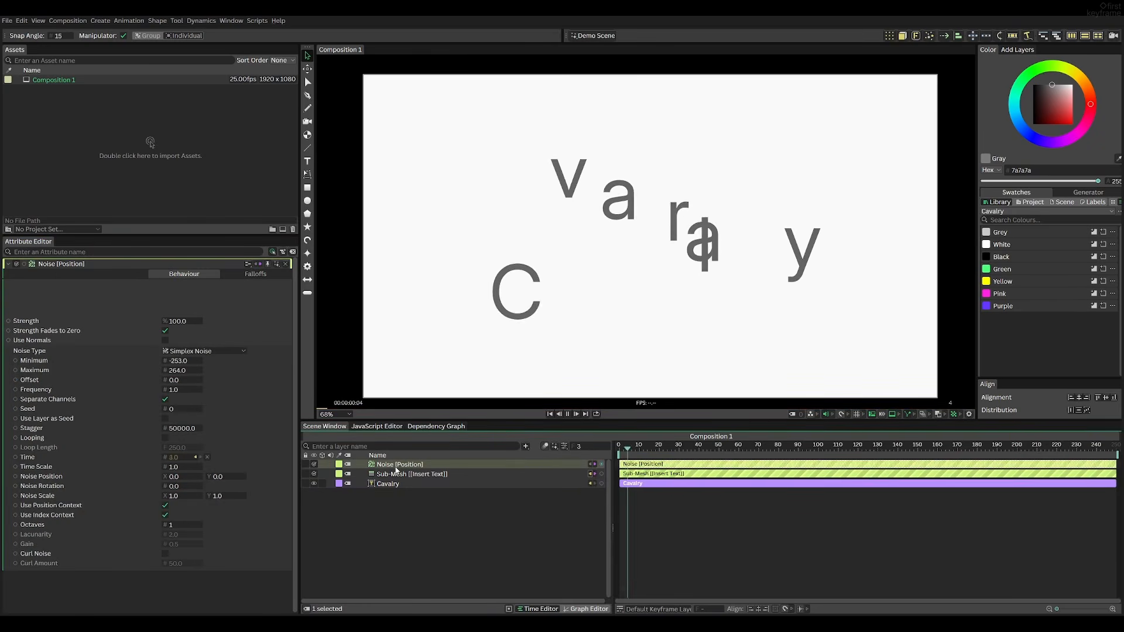
pyautogui.click(179, 361)
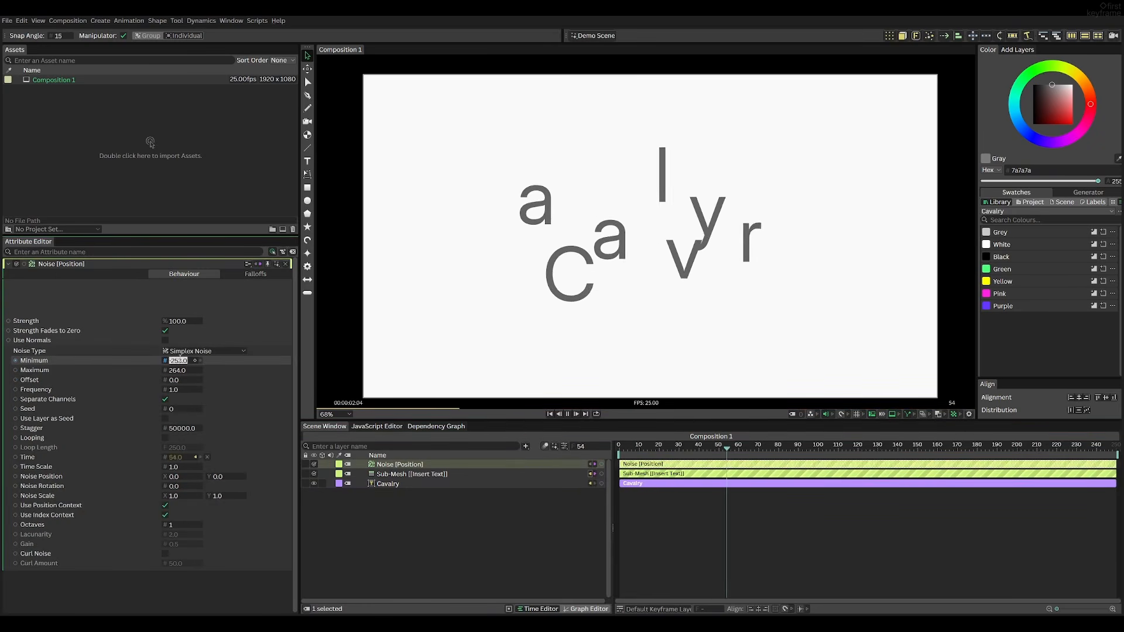
pyautogui.click(184, 370)
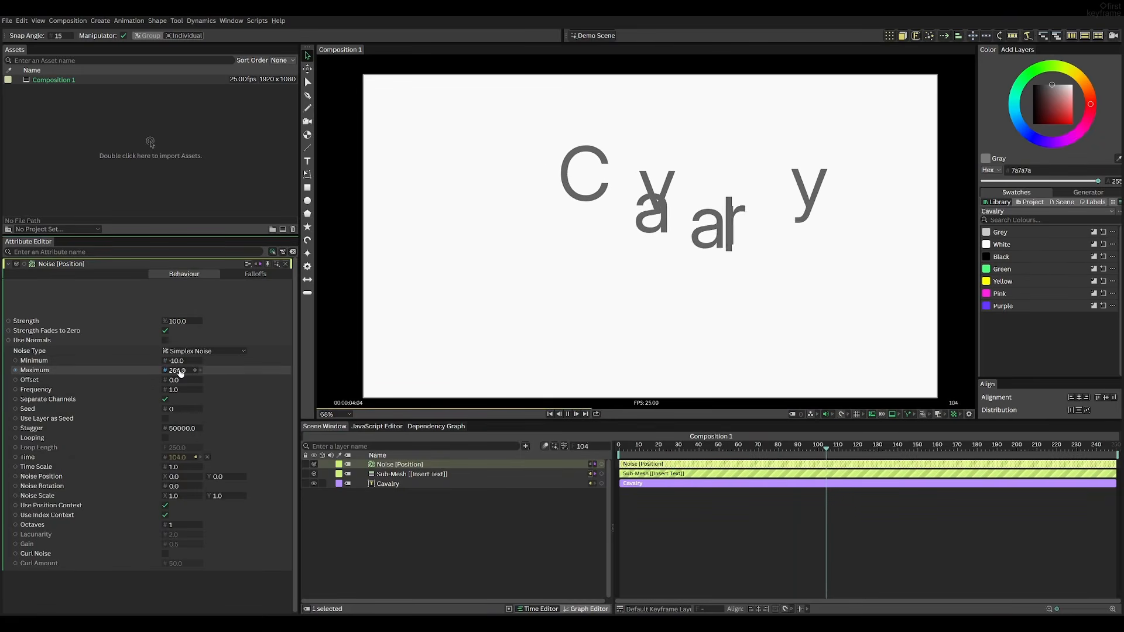
pyautogui.rightClick(213, 367)
pyautogui.click(254, 394)
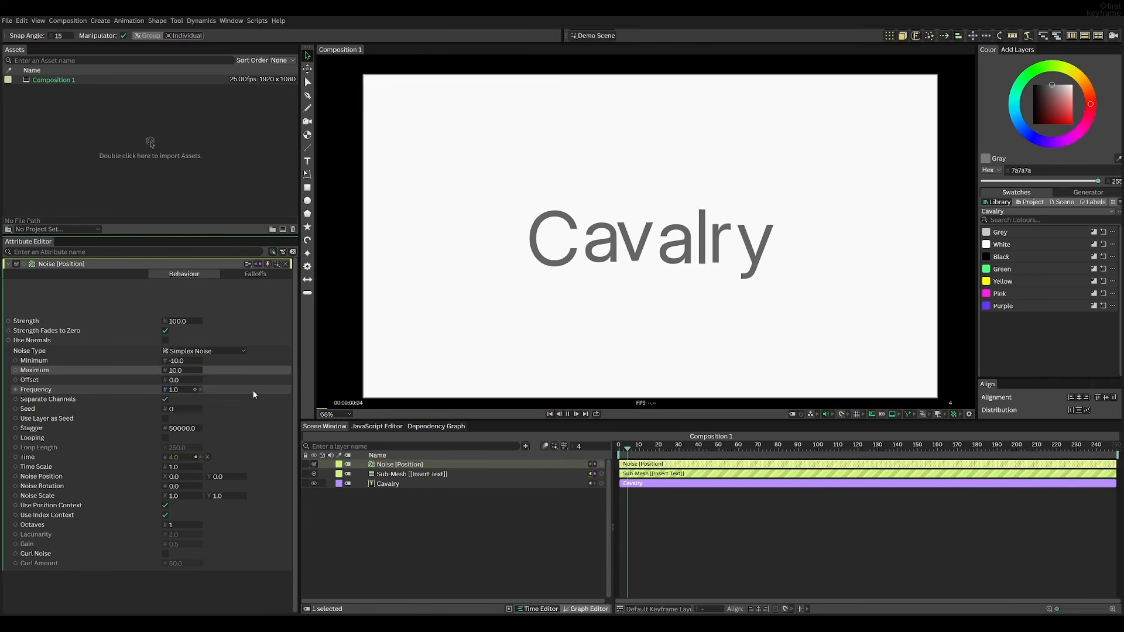
pyautogui.press('space')
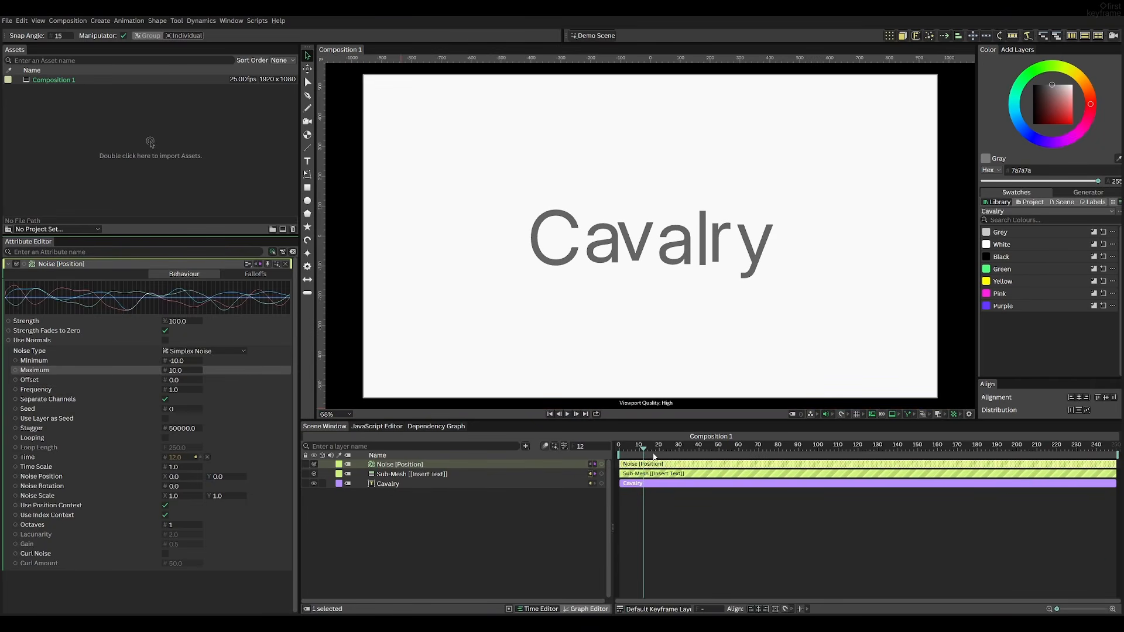
pyautogui.moveTo(643, 449); pyautogui.dragTo(583, 448)
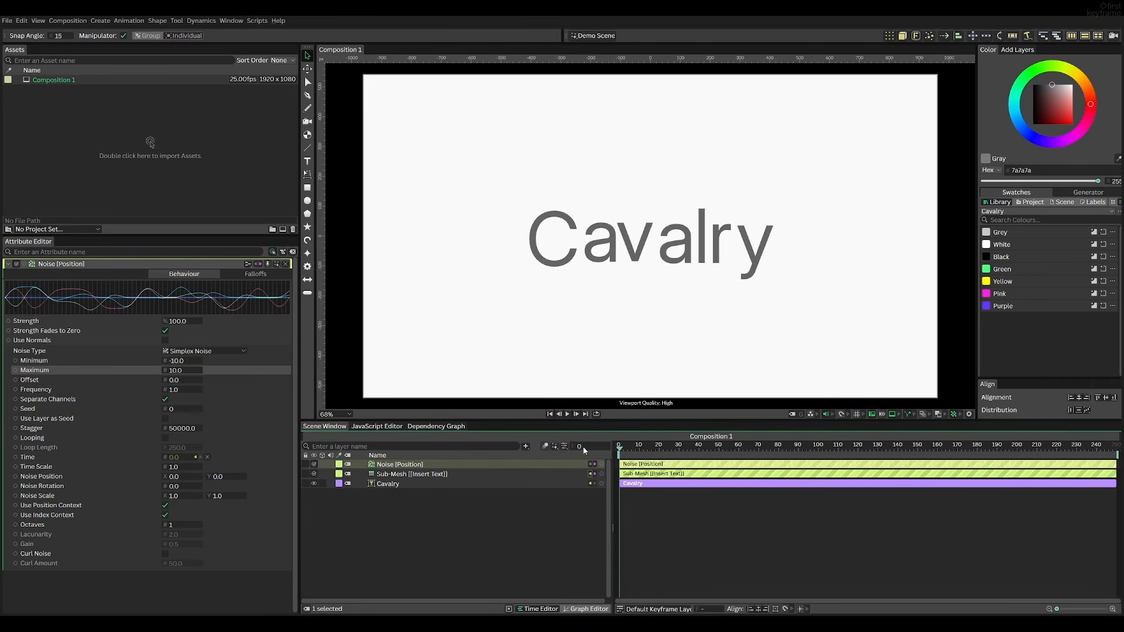
# Add a Noise behaviour to the Sub-Mesh rotation and preview the playback
pyautogui.click(451, 476)
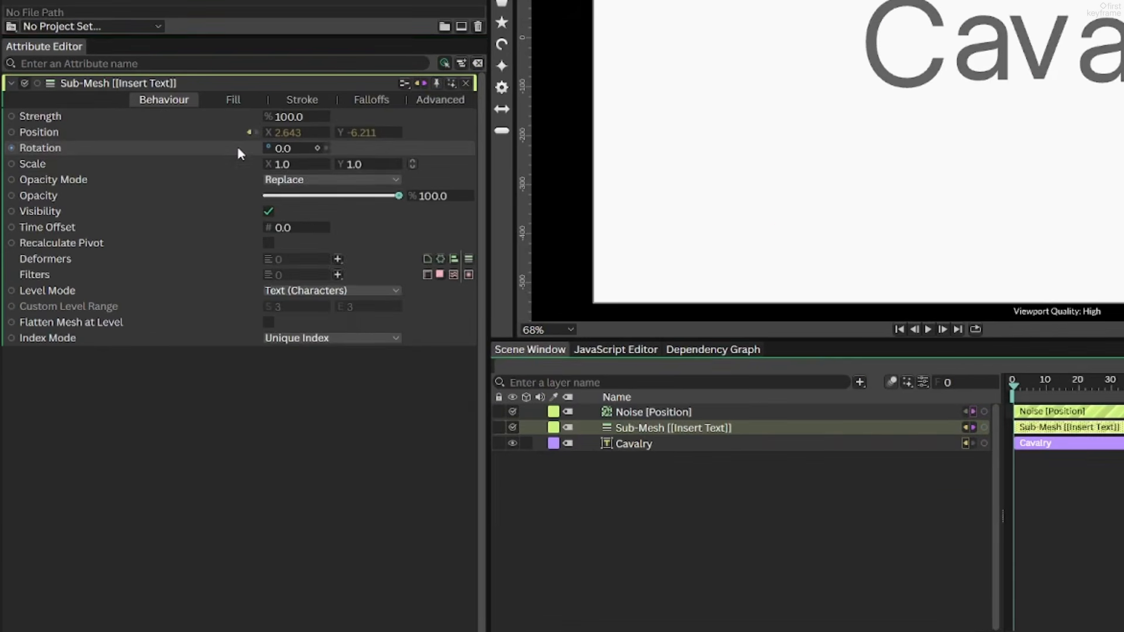
pyautogui.rightClick(146, 302)
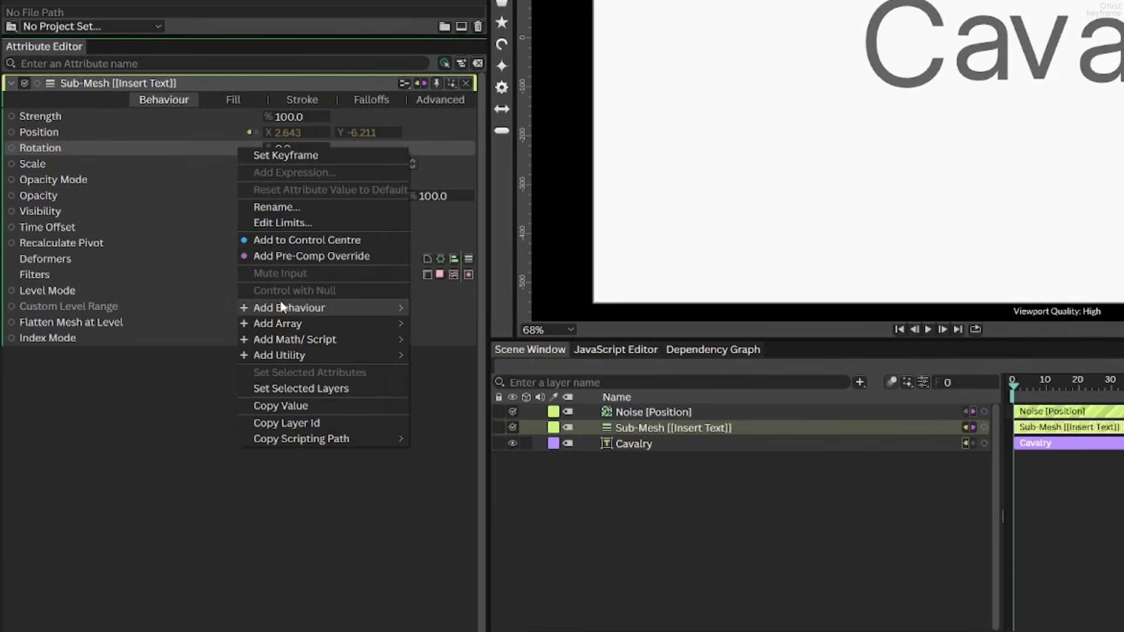
pyautogui.moveTo(292, 307)
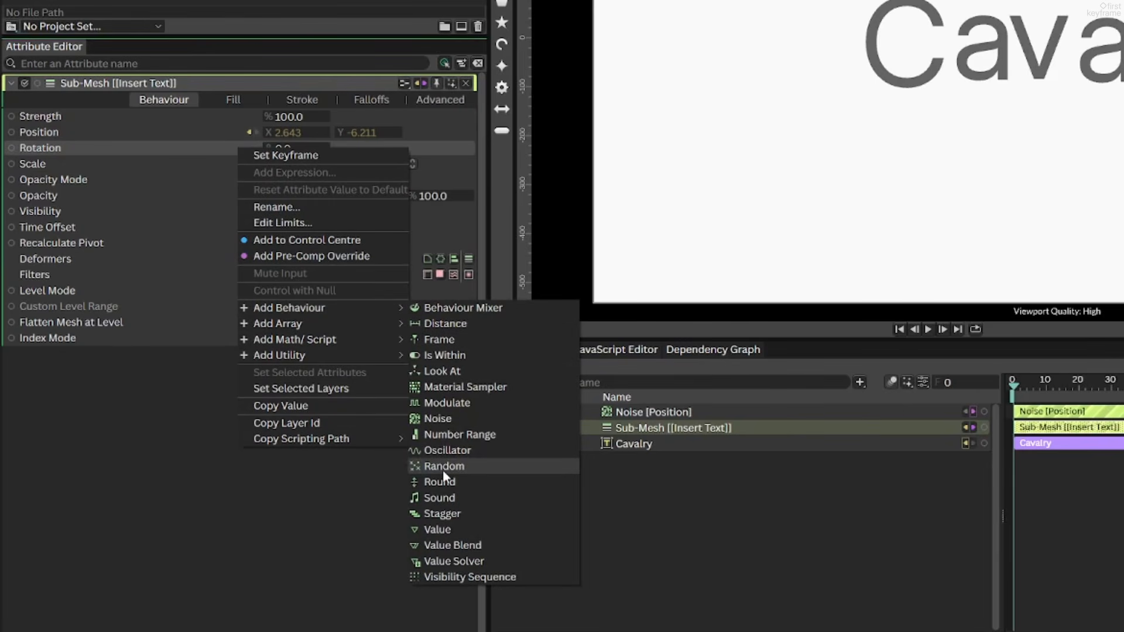
pyautogui.click(449, 417)
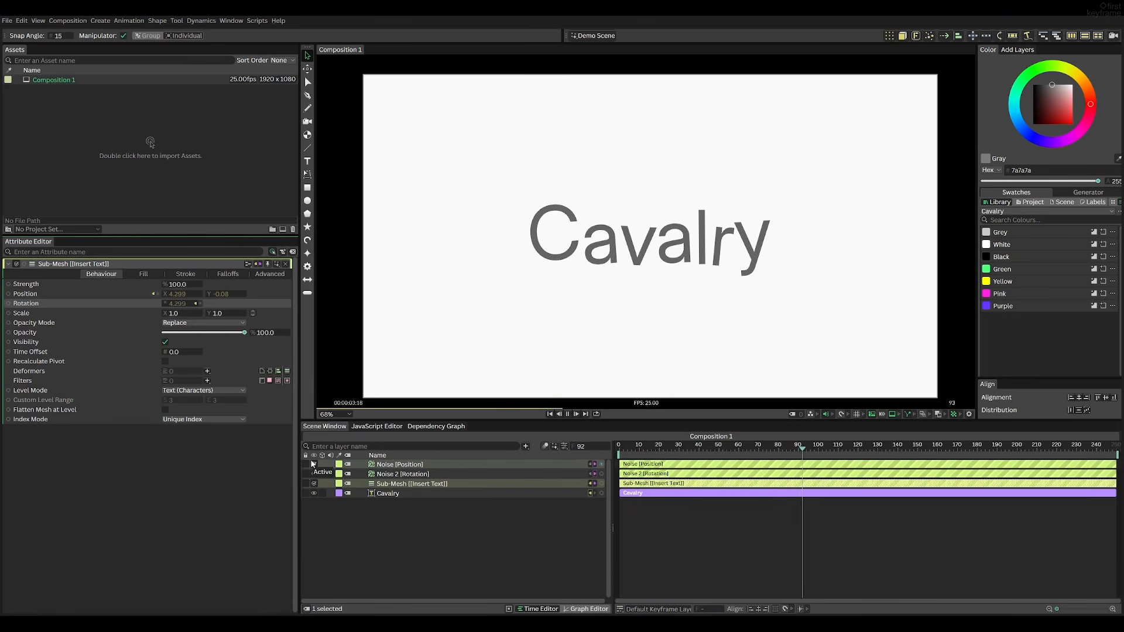
pyautogui.press('space')
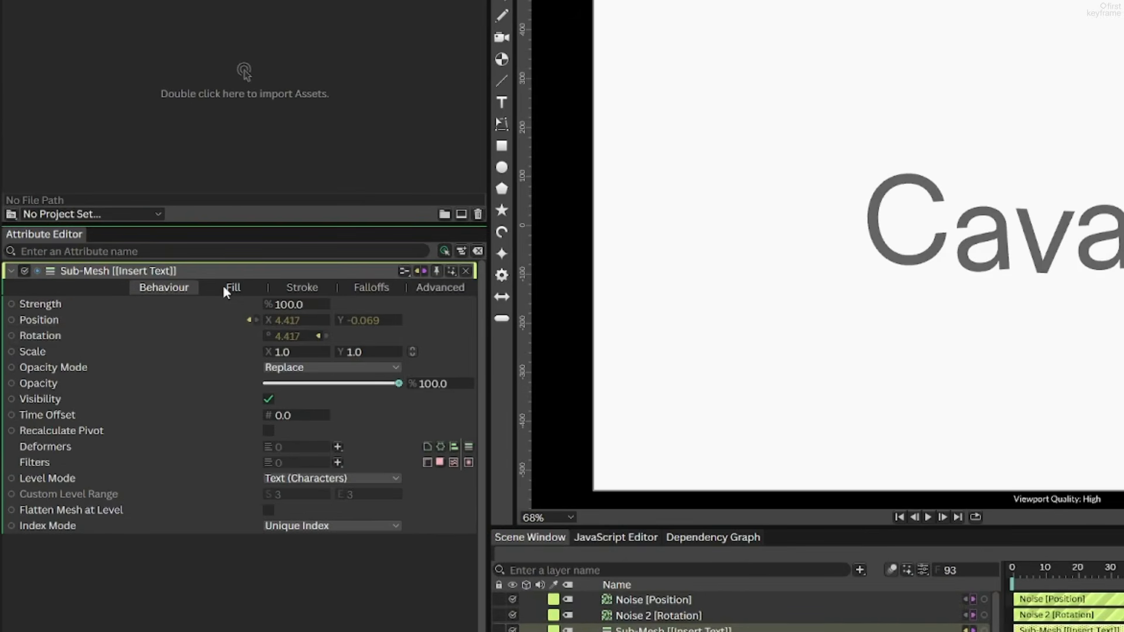
# Enable Replace Fill on the Sub-Mesh and add a Noise behaviour to its fill colour
pyautogui.click(229, 287)
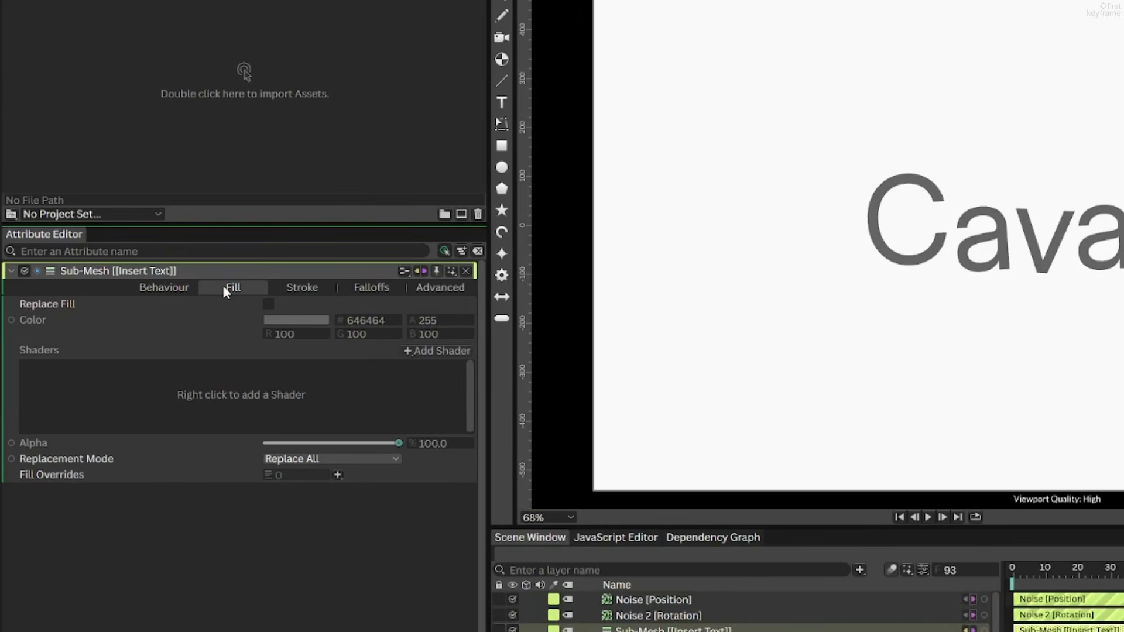
pyautogui.click(268, 303)
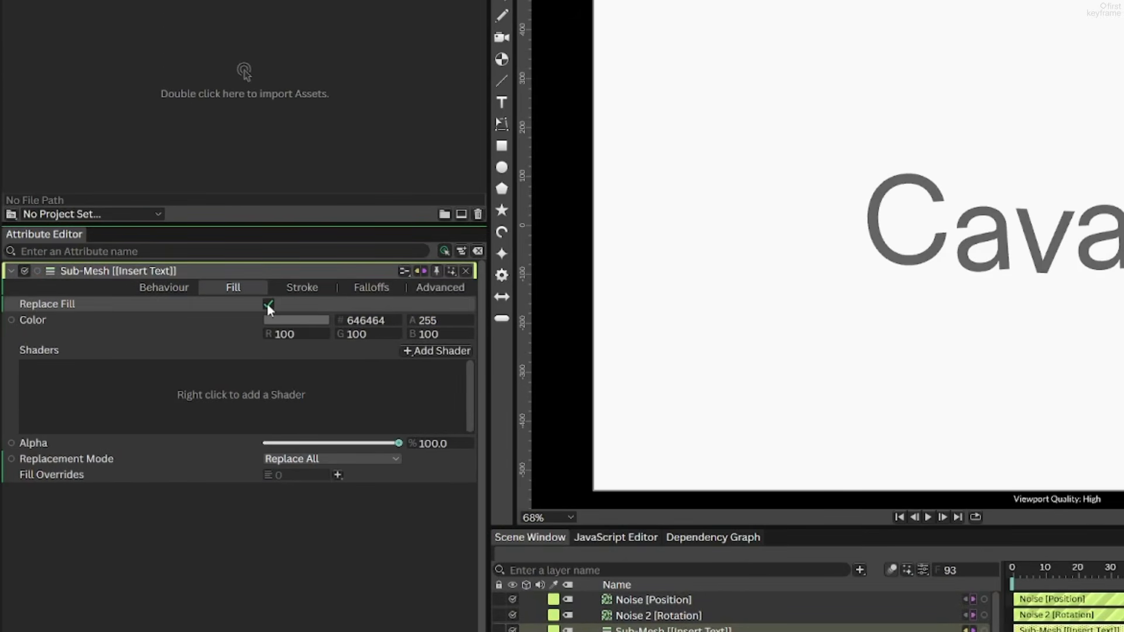
pyautogui.rightClick(229, 326)
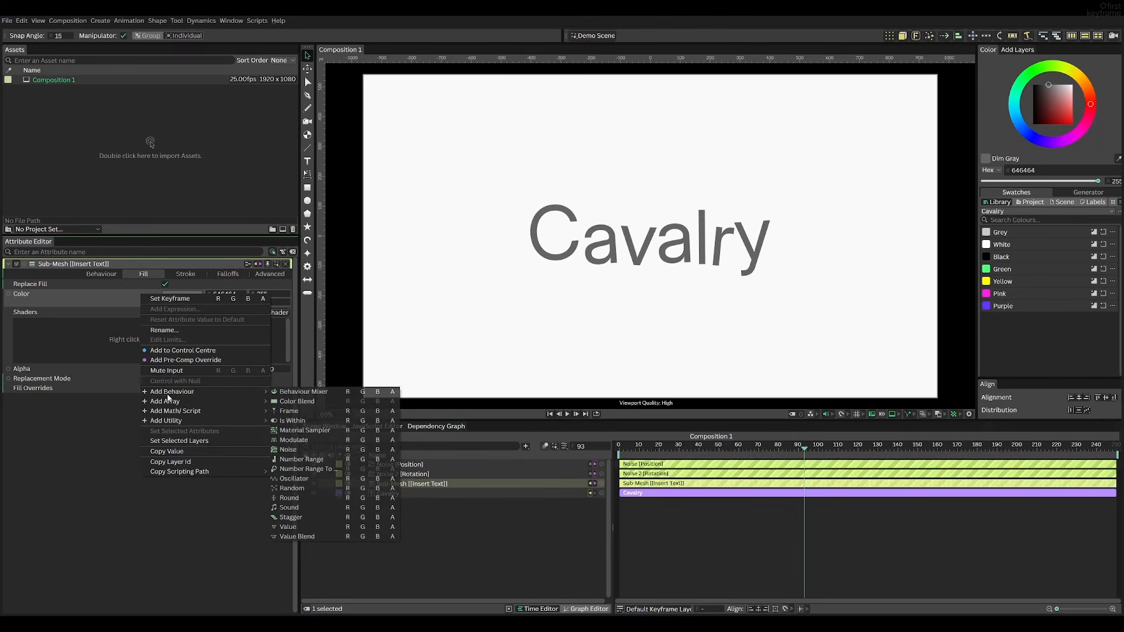
pyautogui.moveTo(284, 485)
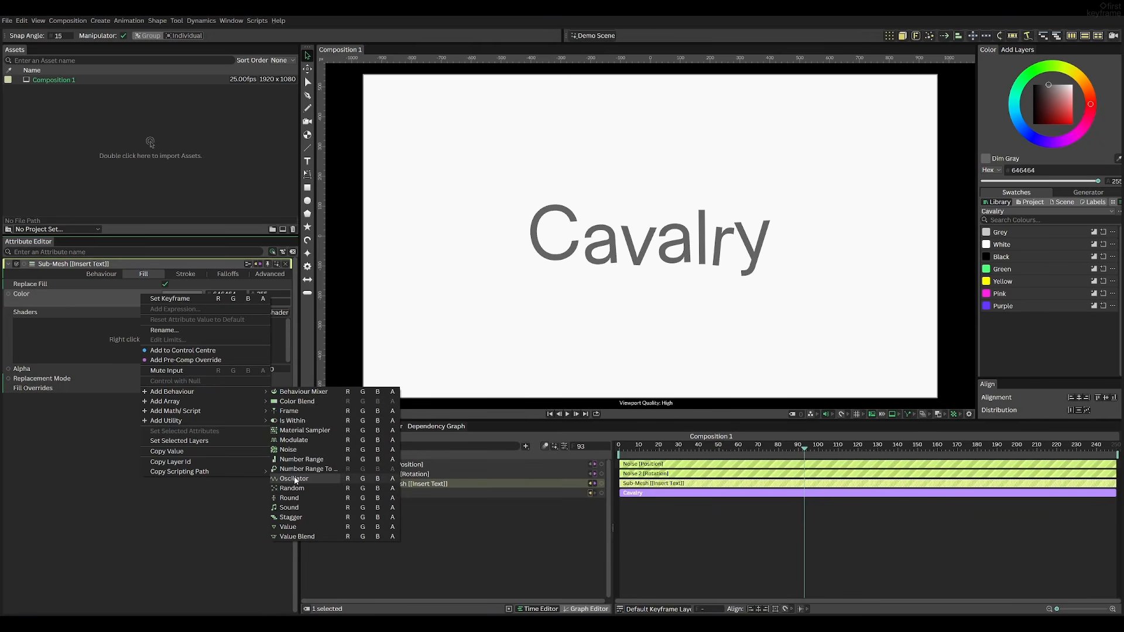
pyautogui.click(307, 451)
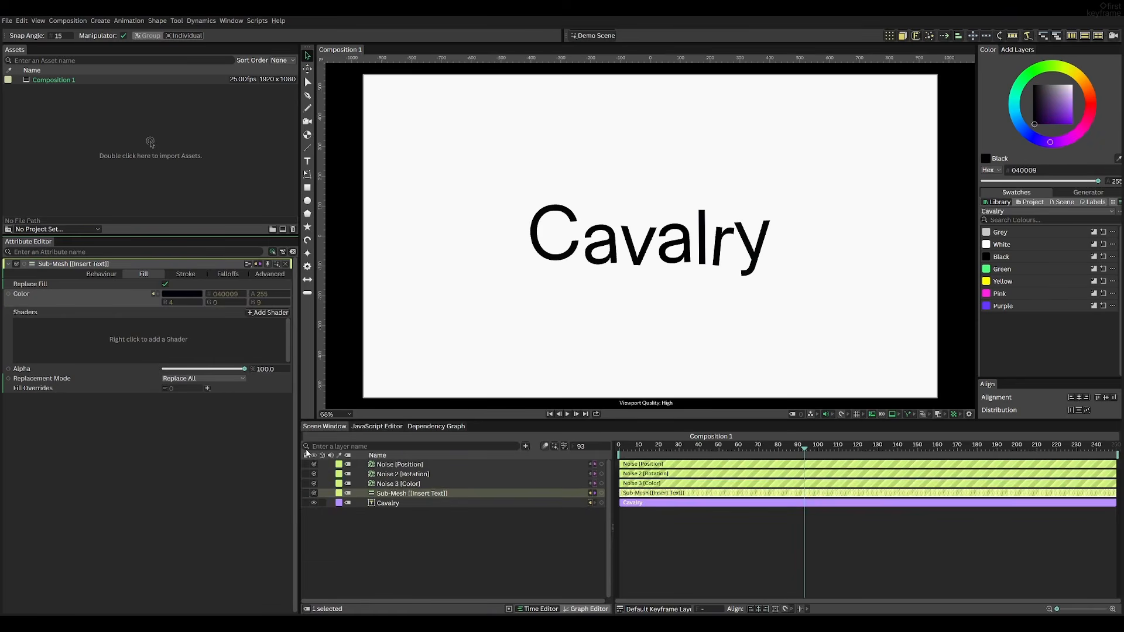
# Play back the animation from an early frame to preview the per-character fill colour noise
pyautogui.click(648, 448)
pyautogui.press('space')
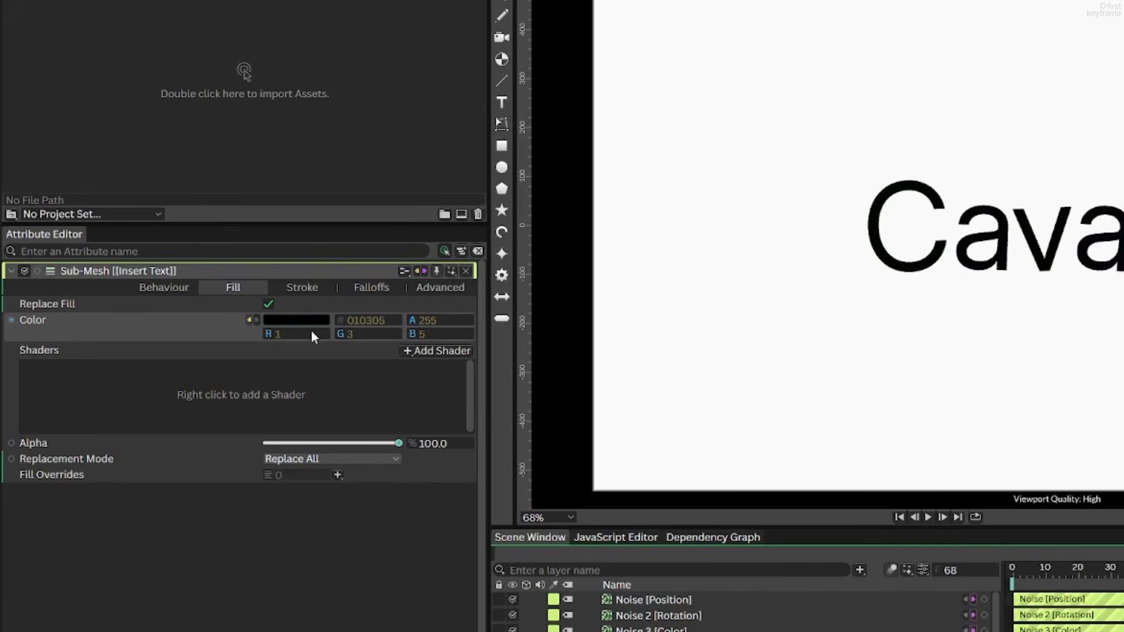
pyautogui.press('space')
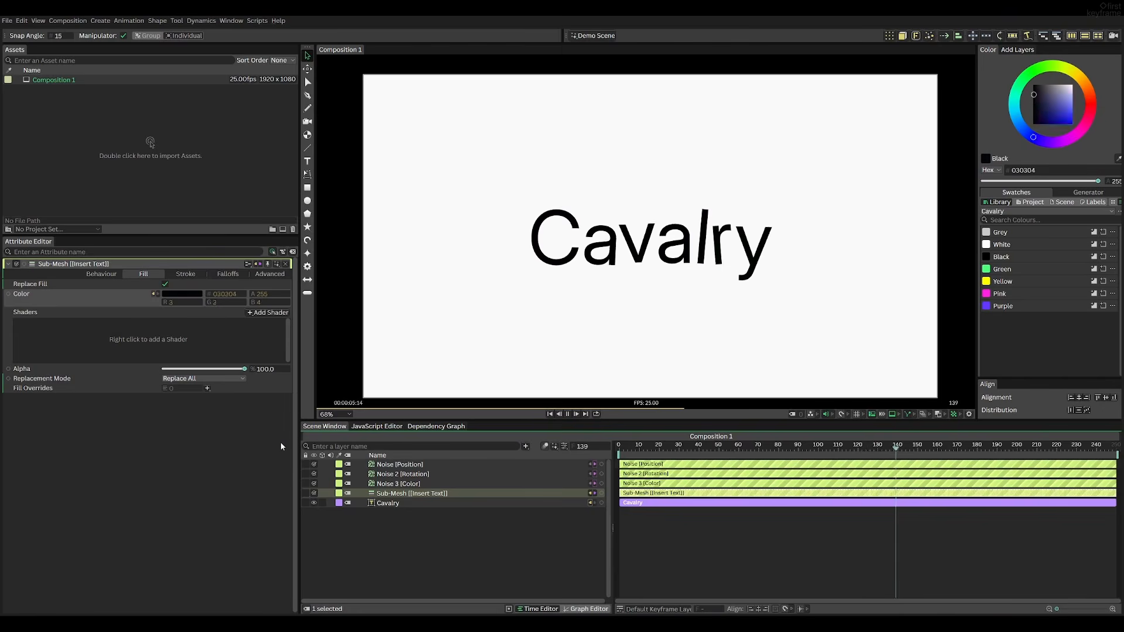
pyautogui.press('space')
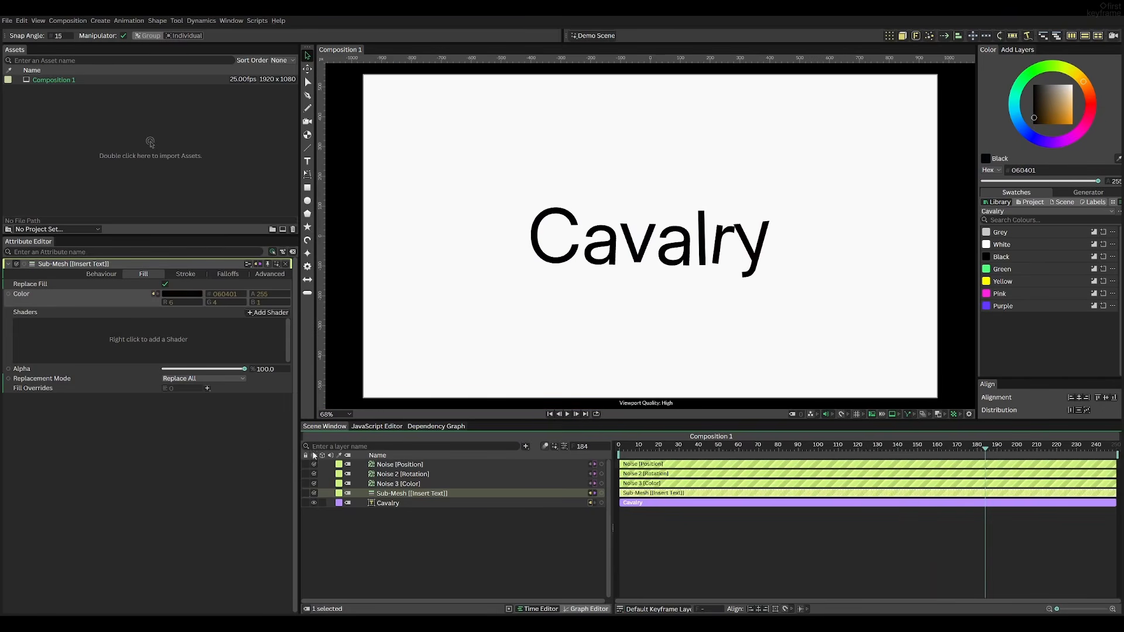
# Set the colour Noise's Minimum to 250 and Maximum to -100, then preview the playback
pyautogui.click(408, 485)
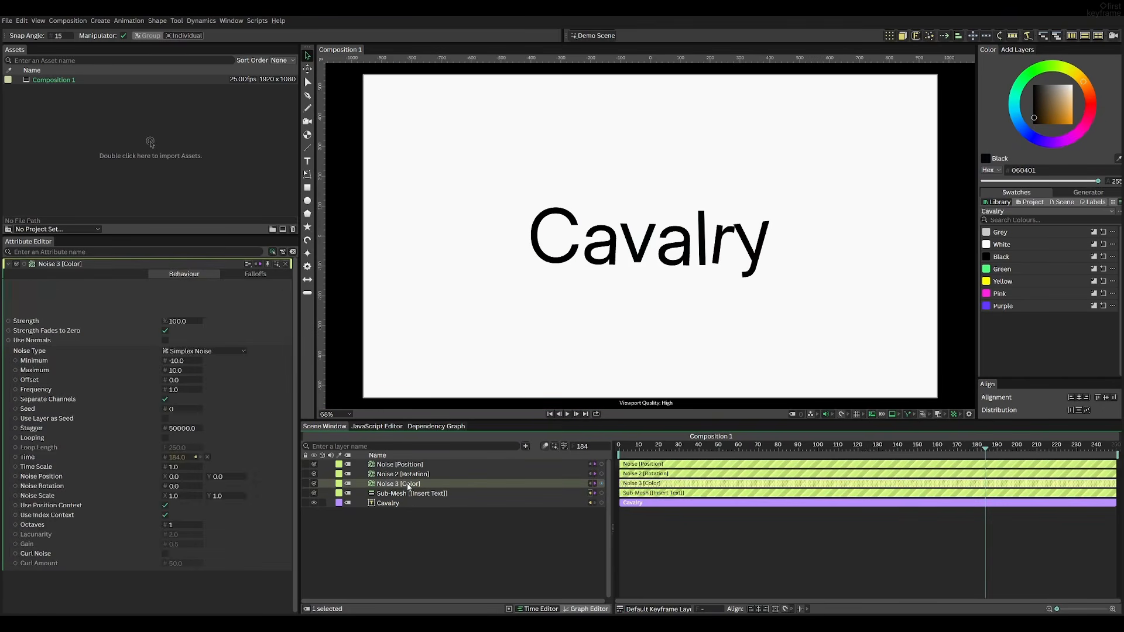
pyautogui.moveTo(166, 371); pyautogui.dragTo(280, 371)
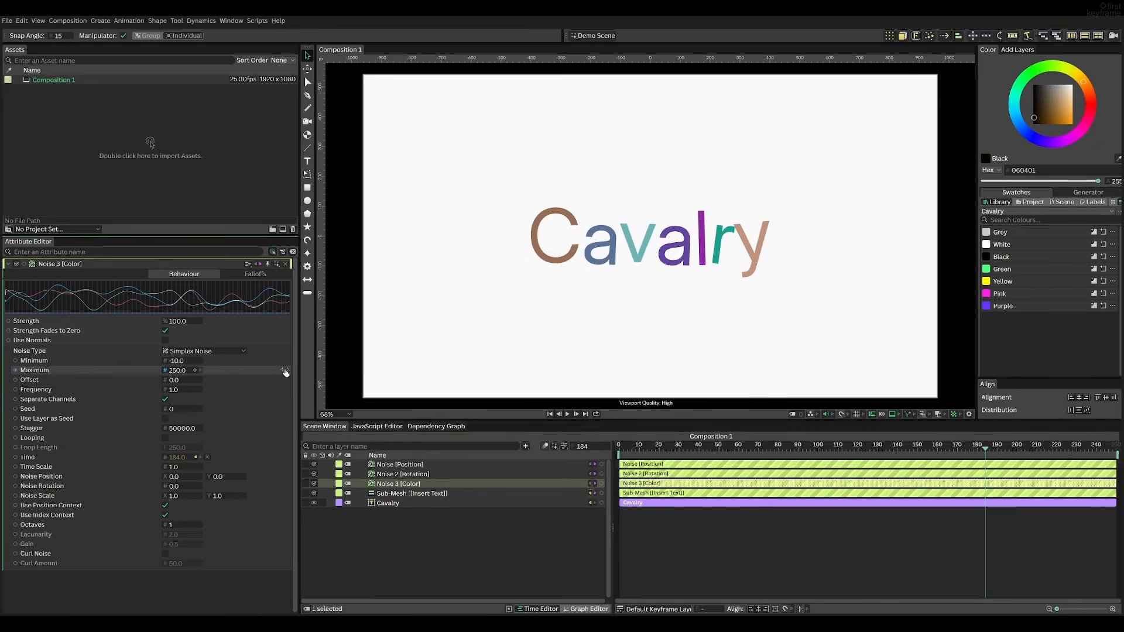
pyautogui.moveTo(182, 363); pyautogui.dragTo(245, 367)
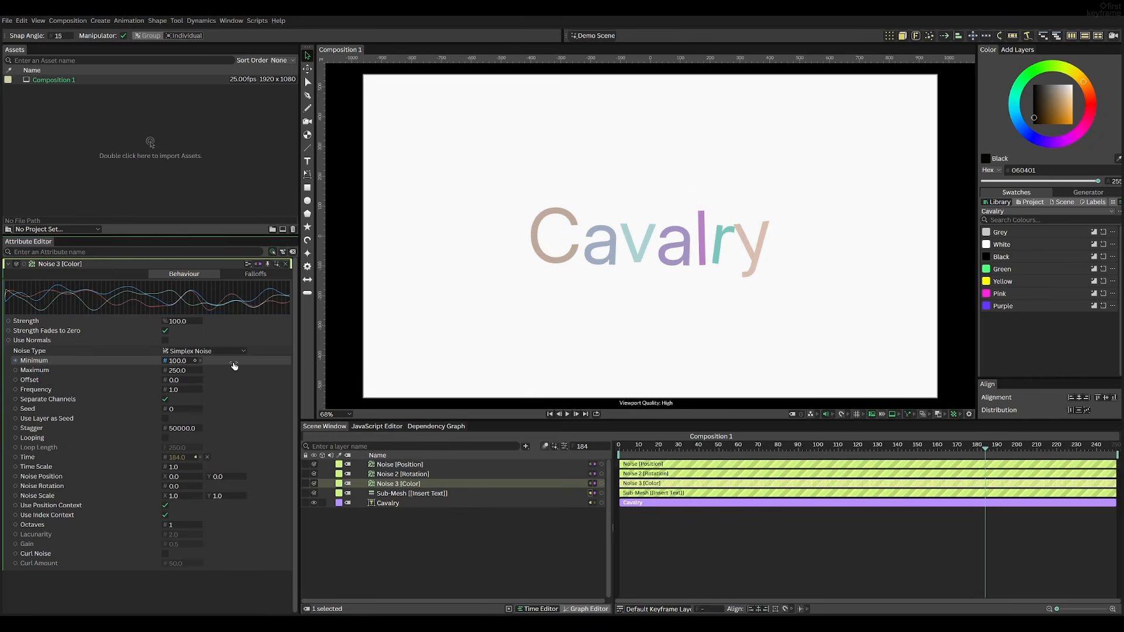
pyautogui.moveTo(235, 366); pyautogui.dragTo(299, 373)
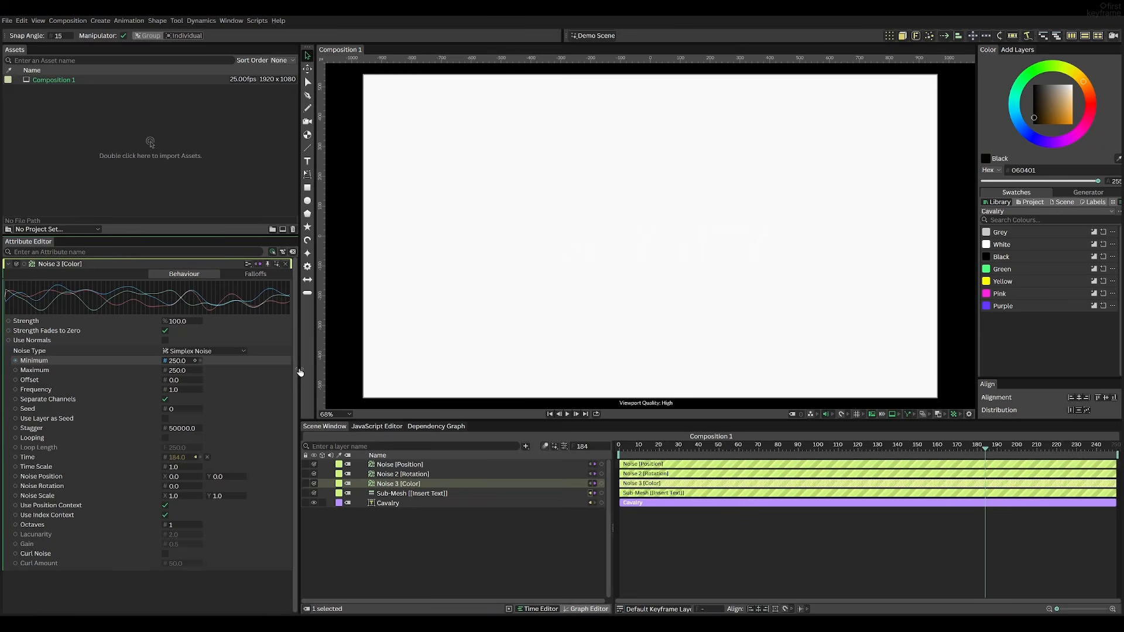
pyautogui.moveTo(188, 374); pyautogui.dragTo(33, 381)
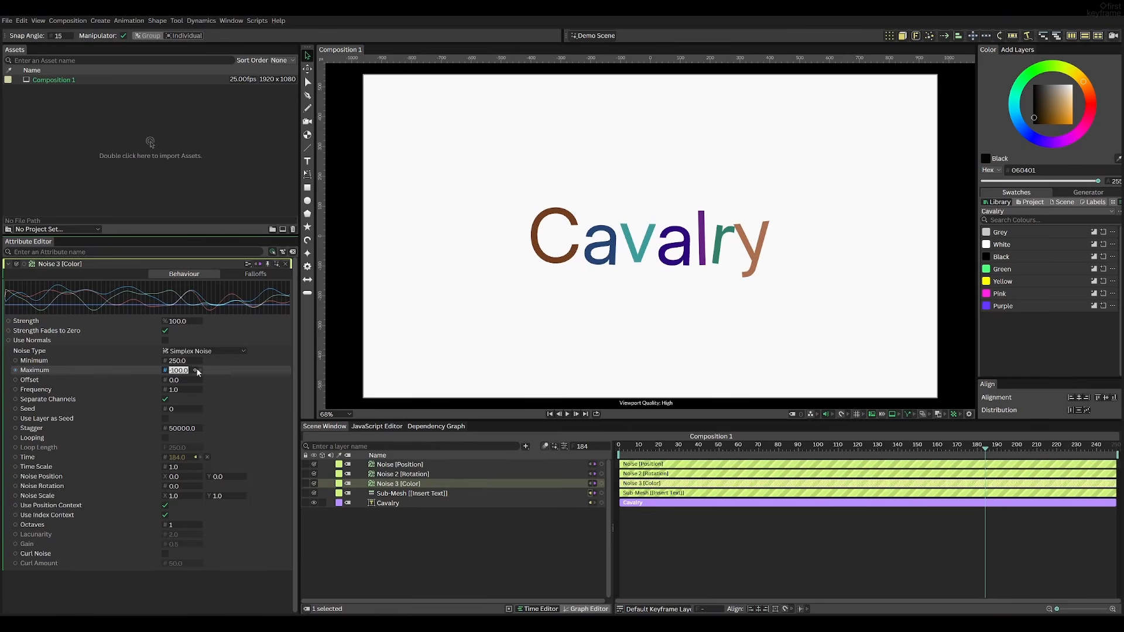
pyautogui.moveTo(682, 449); pyautogui.dragTo(616, 450)
pyautogui.press('space')
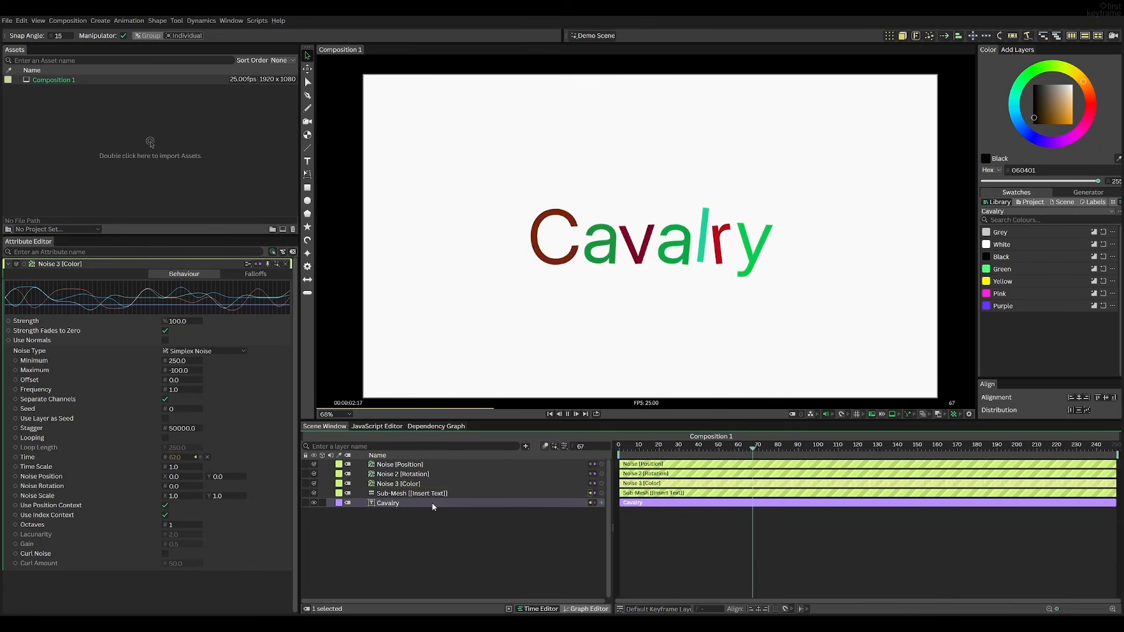
# Select the text layer and change its string to "Text Shape"
pyautogui.click(398, 503)
pyautogui.write('Text Shape')
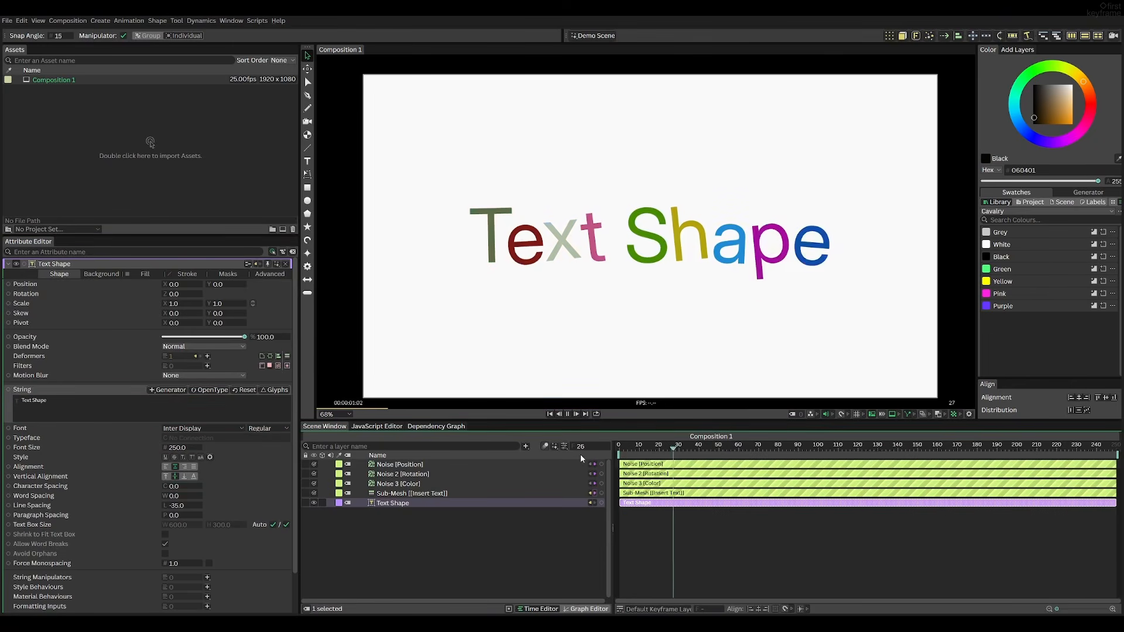
pyautogui.press('space')
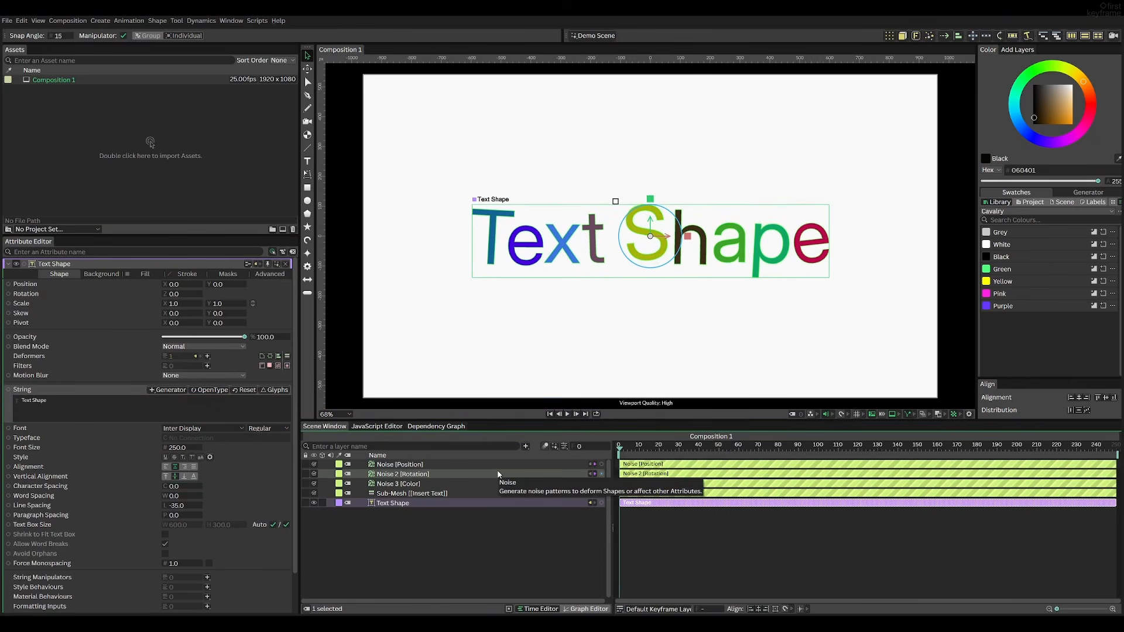
# Enable Replace Stroke on the Sub-Mesh deformer
pyautogui.click(383, 493)
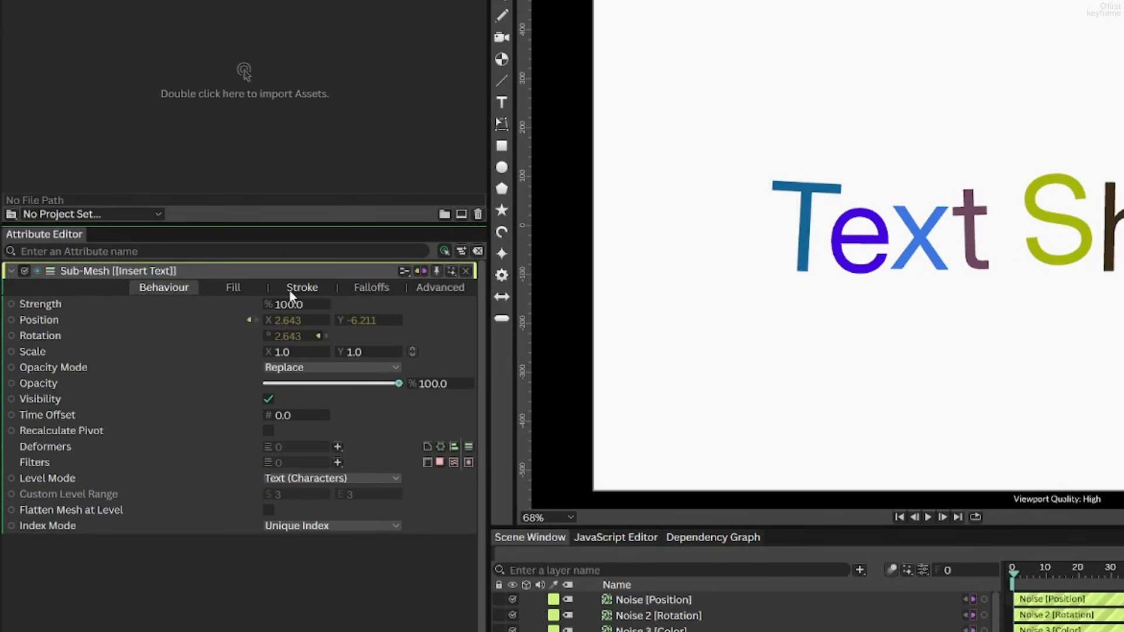
pyautogui.click(302, 288)
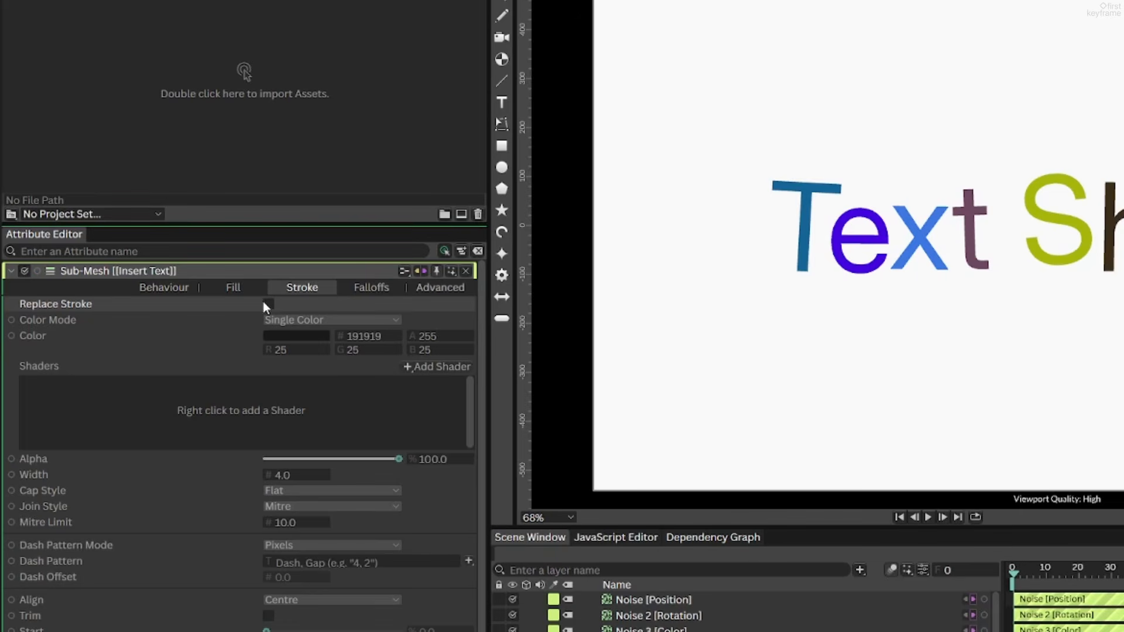
pyautogui.click(267, 304)
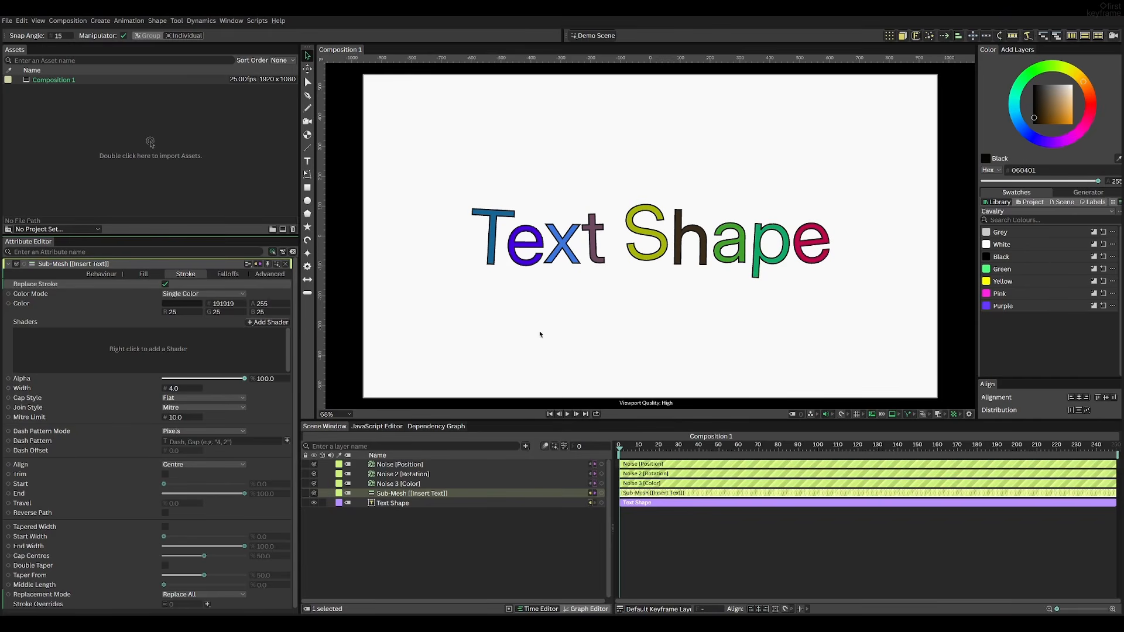
# Add a Noise behaviour to the Sub-Mesh stroke Width and preview the playback
pyautogui.rightClick(141, 390)
pyautogui.moveTo(176, 488)
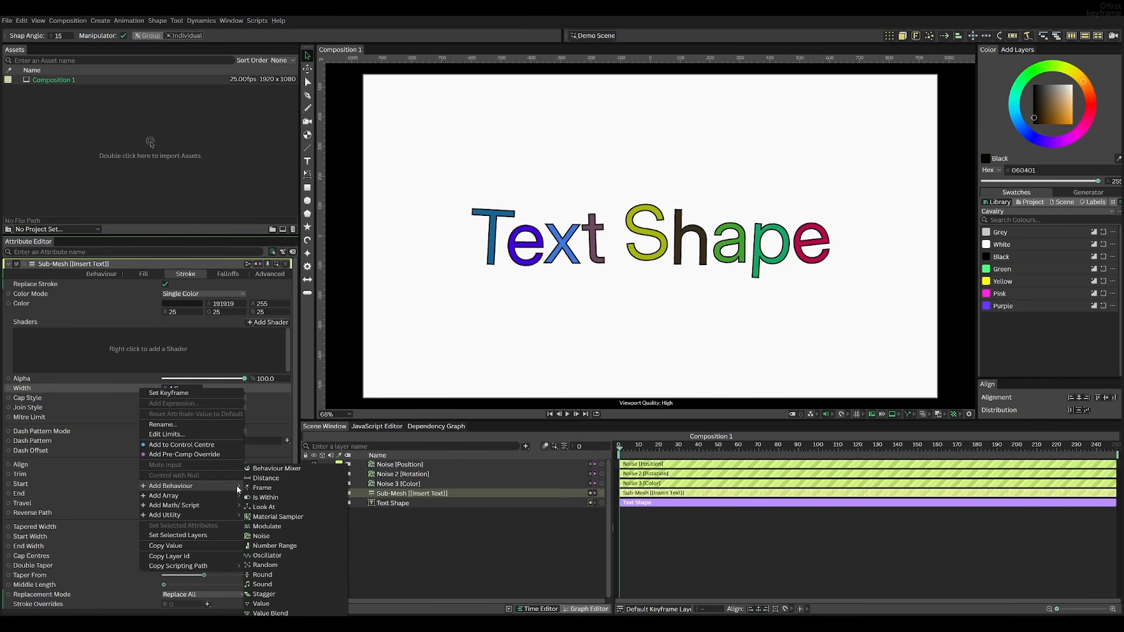
pyautogui.click(276, 535)
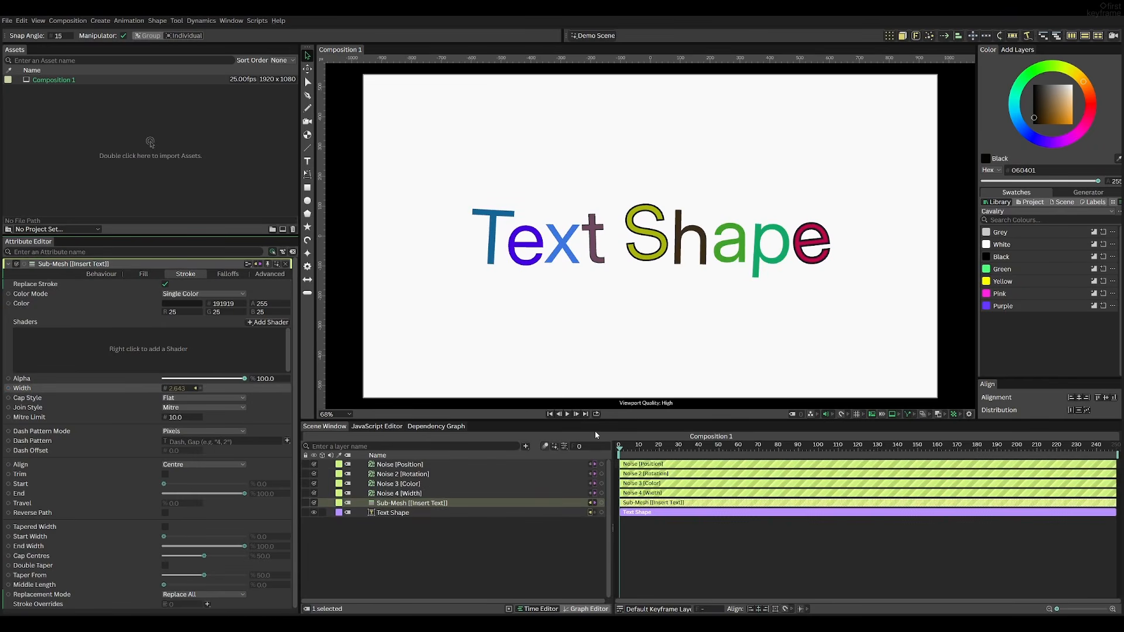
pyautogui.click(522, 550)
pyautogui.press('space')
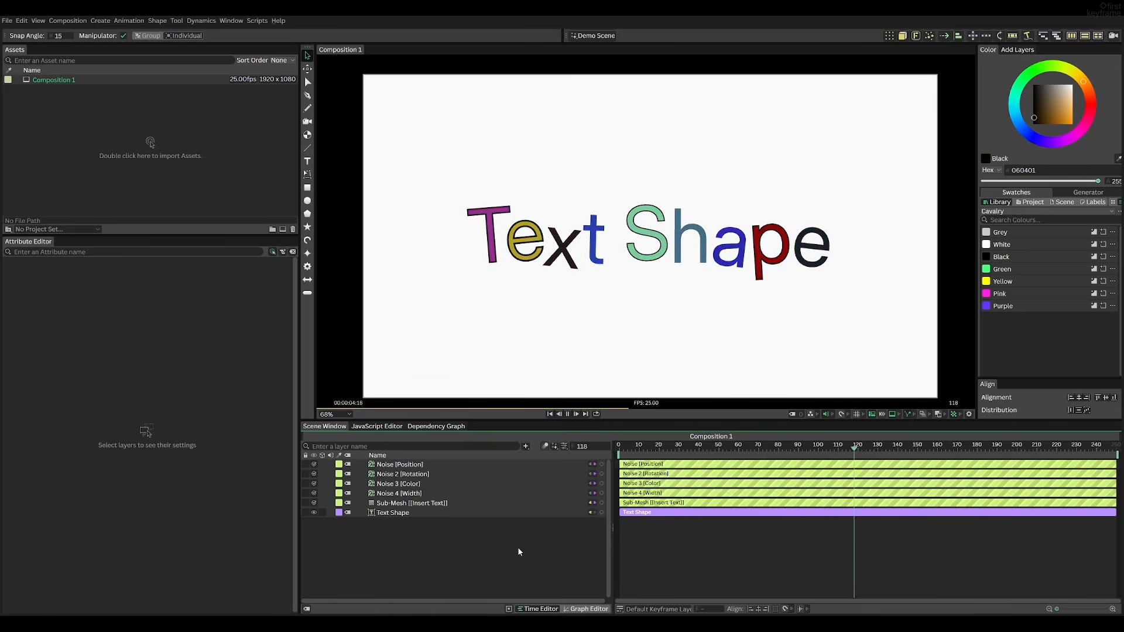
pyautogui.press('space')
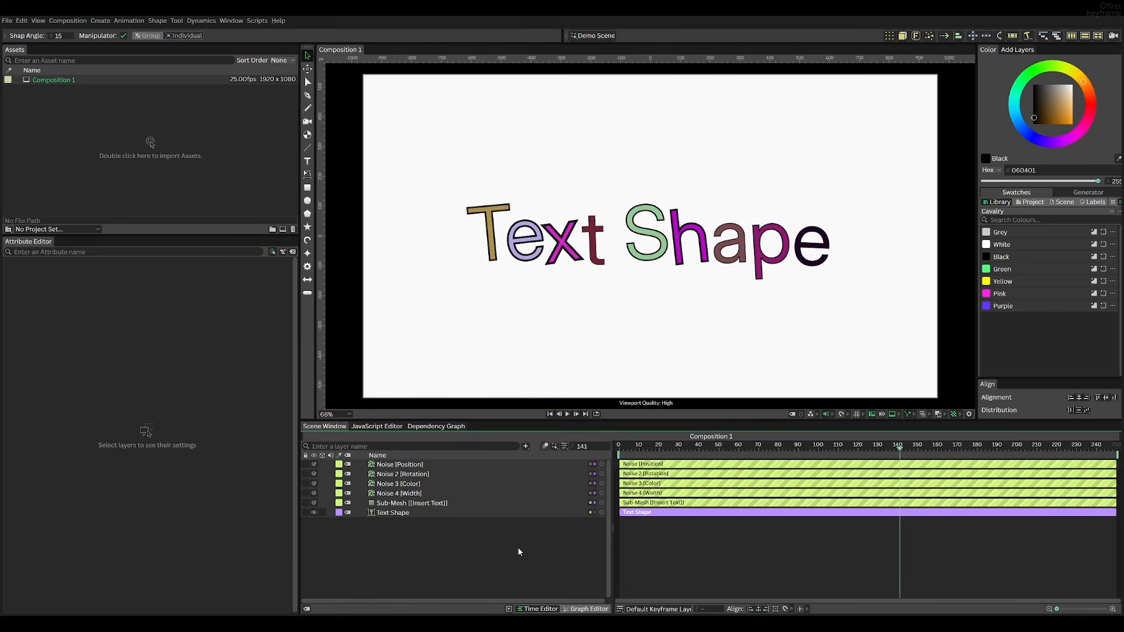
# Enable Trim on the Sub-Mesh stroke and add a Noise behaviour to its Start, then preview
pyautogui.click(411, 503)
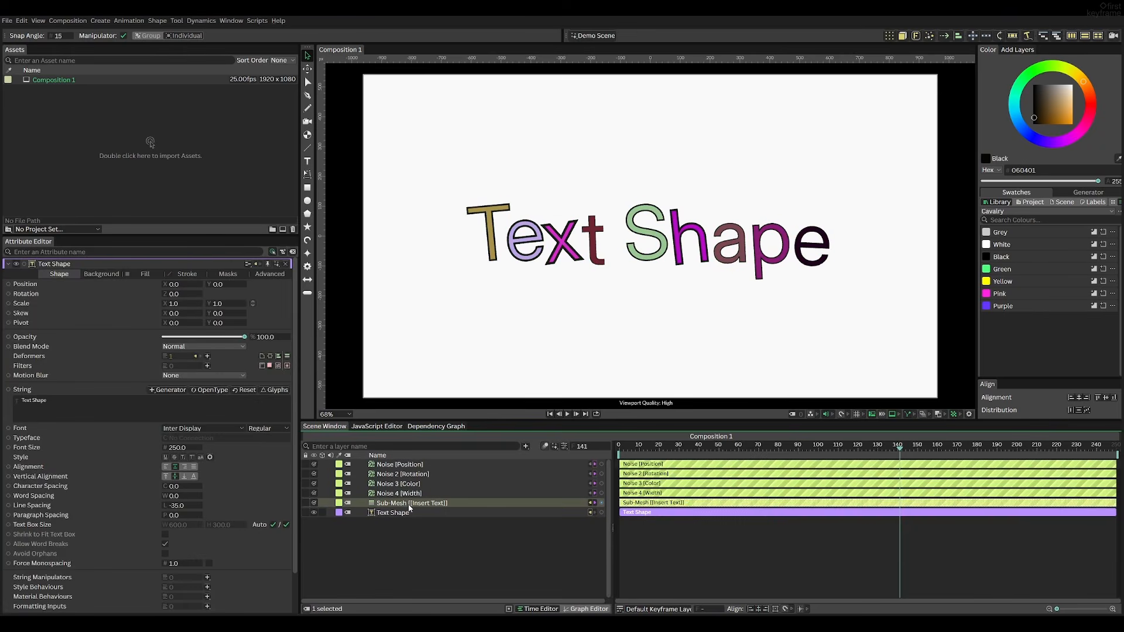
pyautogui.click(181, 277)
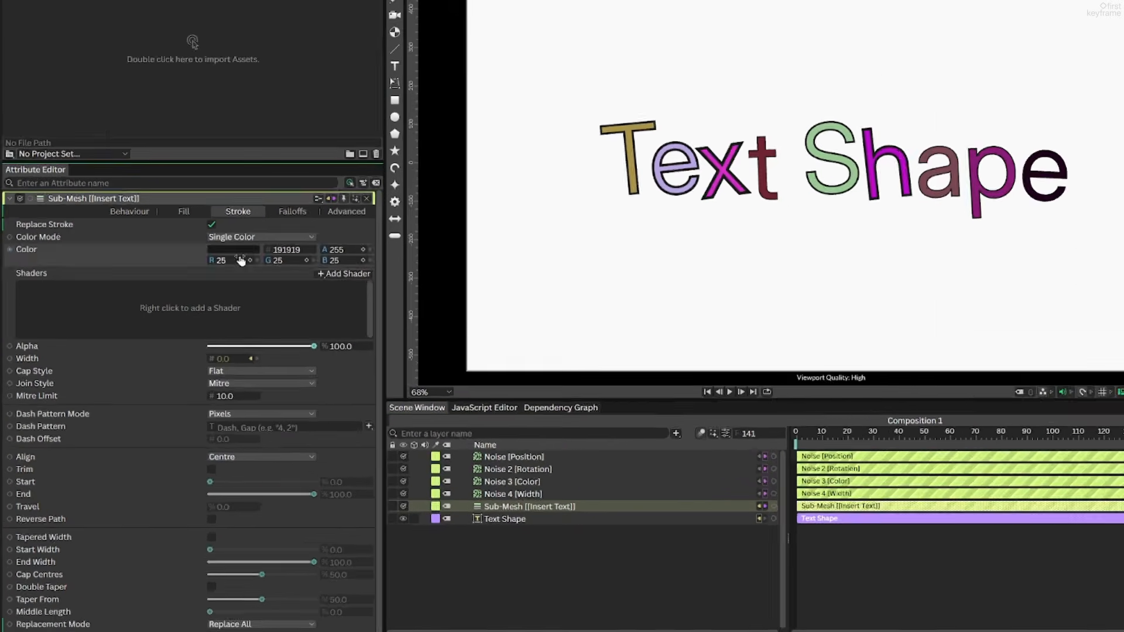
pyautogui.click(165, 472)
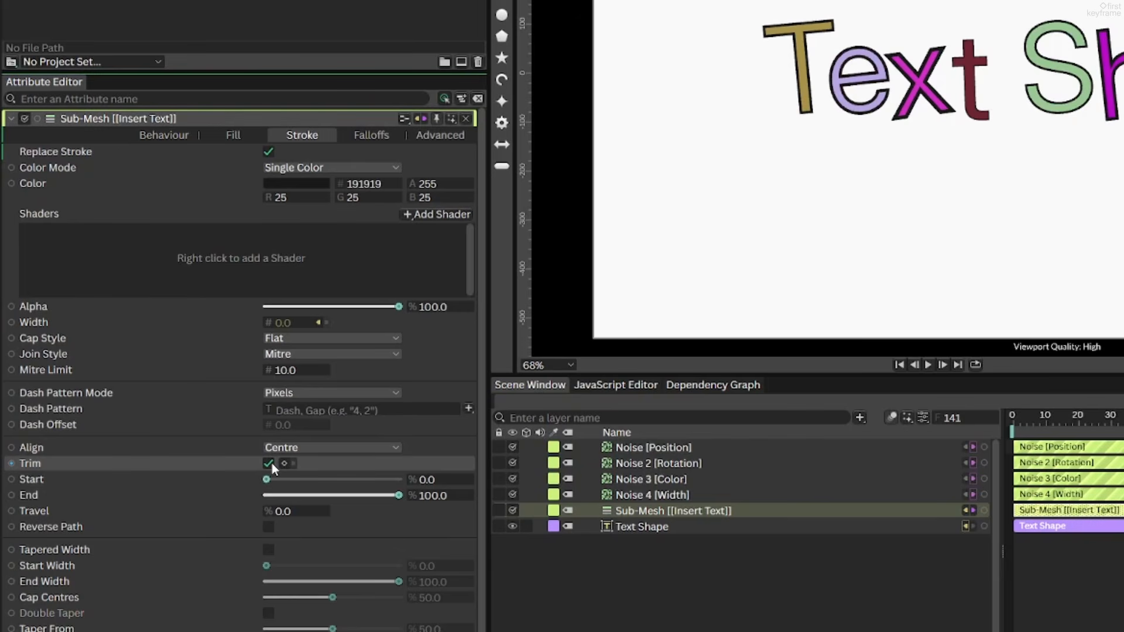
pyautogui.moveTo(268, 478)
pyautogui.mouseDown()
pyautogui.moveTo(401, 480)
pyautogui.moveTo(227, 480)
pyautogui.mouseUp()
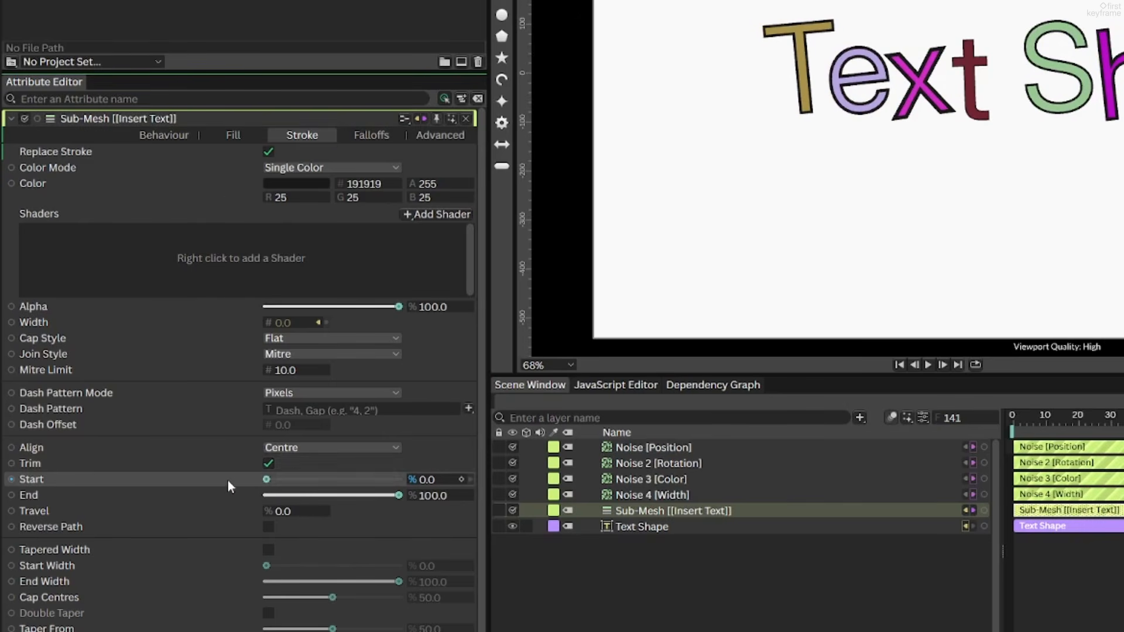
pyautogui.rightClick(227, 480)
pyautogui.moveTo(280, 340)
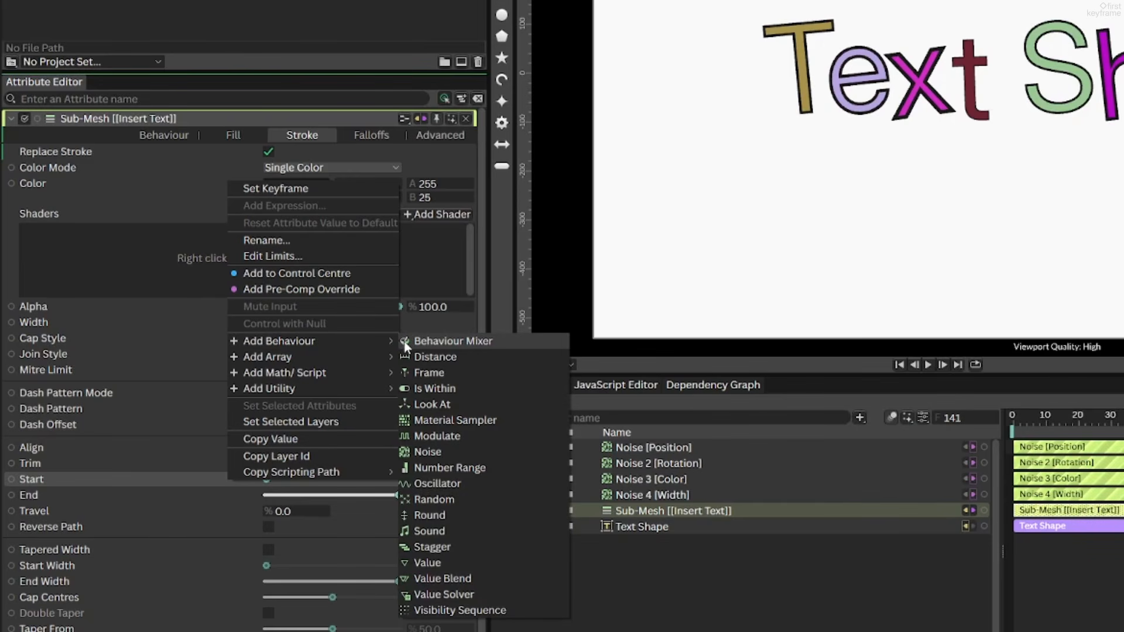
pyautogui.click(430, 451)
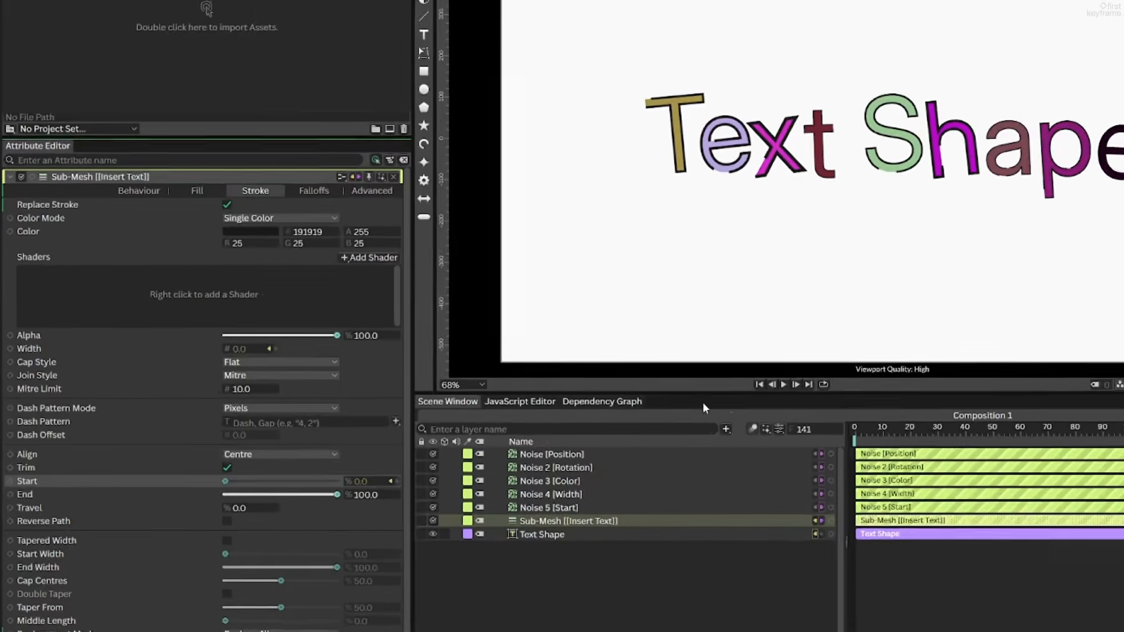
pyautogui.moveTo(914, 427); pyautogui.dragTo(803, 441)
pyautogui.press('space')
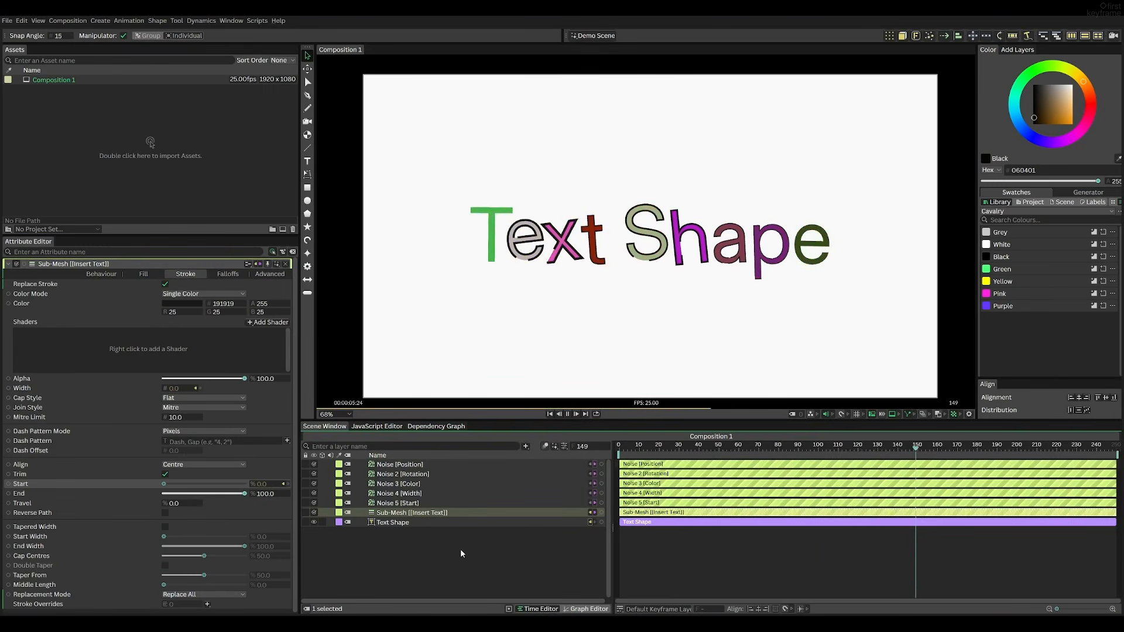
# Replace the text layer's string with "Thanks for watching" followed by a long row of dots
pyautogui.click(426, 517)
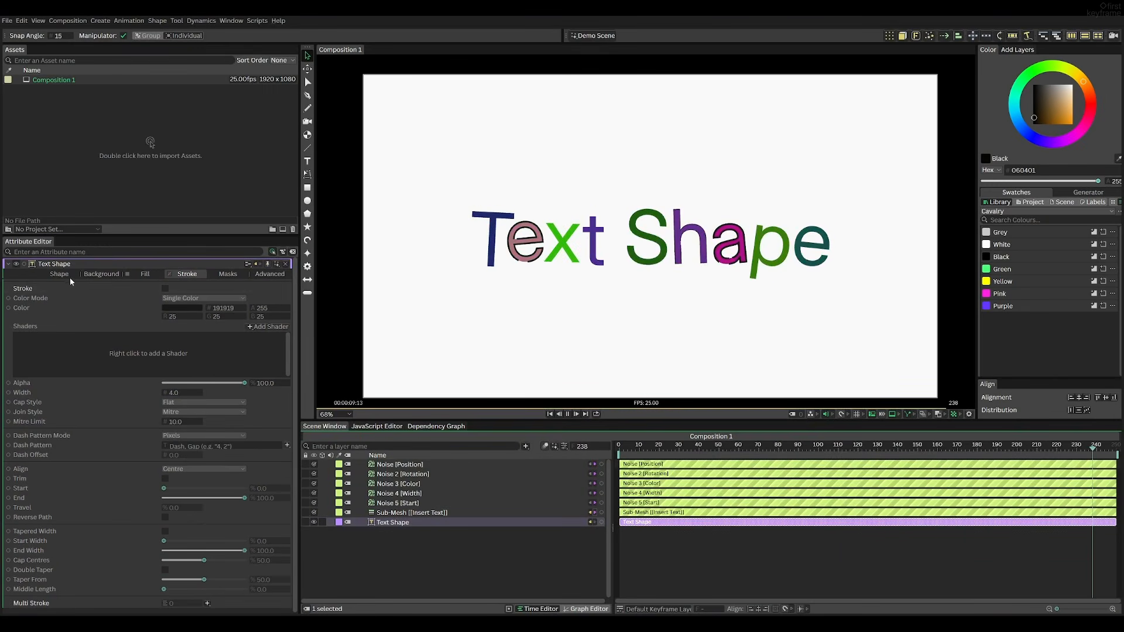
pyautogui.moveTo(70, 398); pyautogui.dragTo(17, 393)
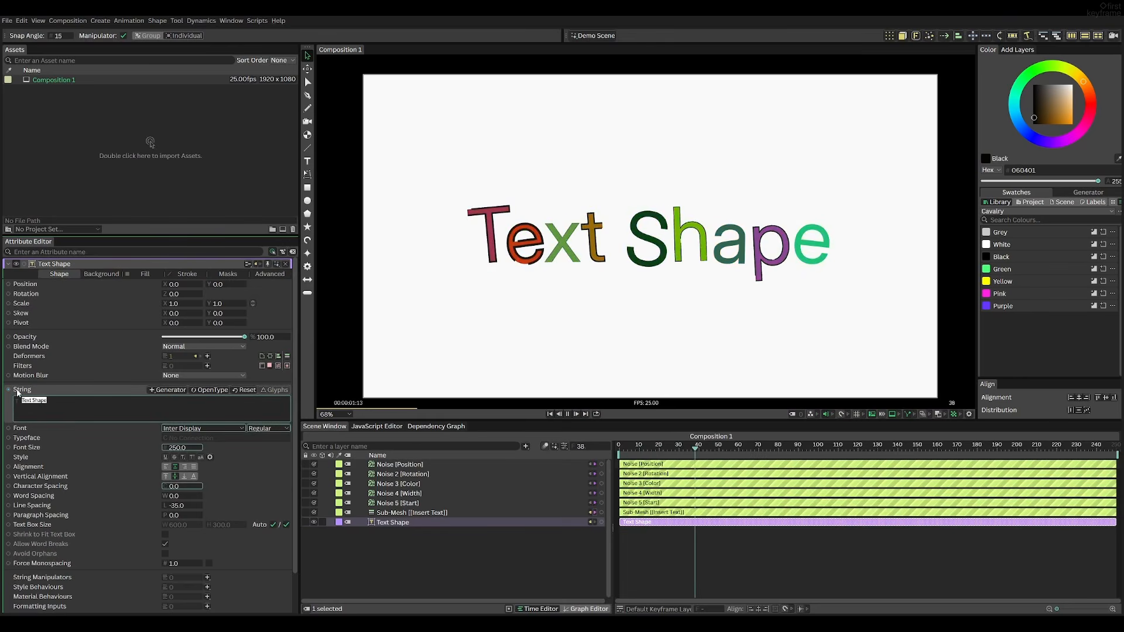
pyautogui.write('Th')
pyautogui.write('anks for watching')
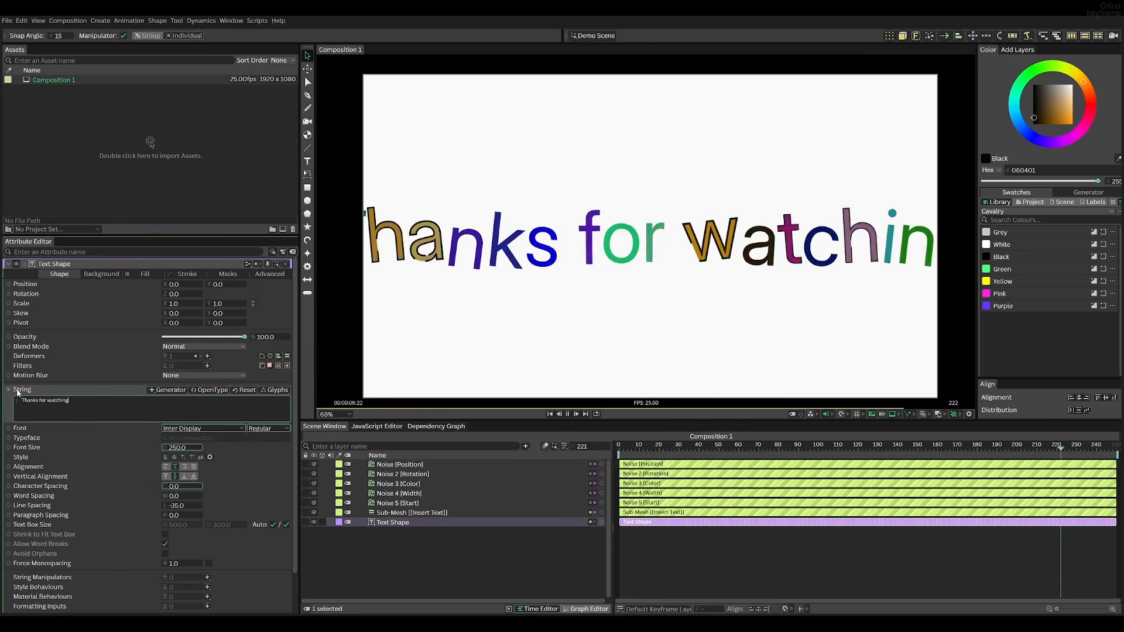
pyautogui.write('...')
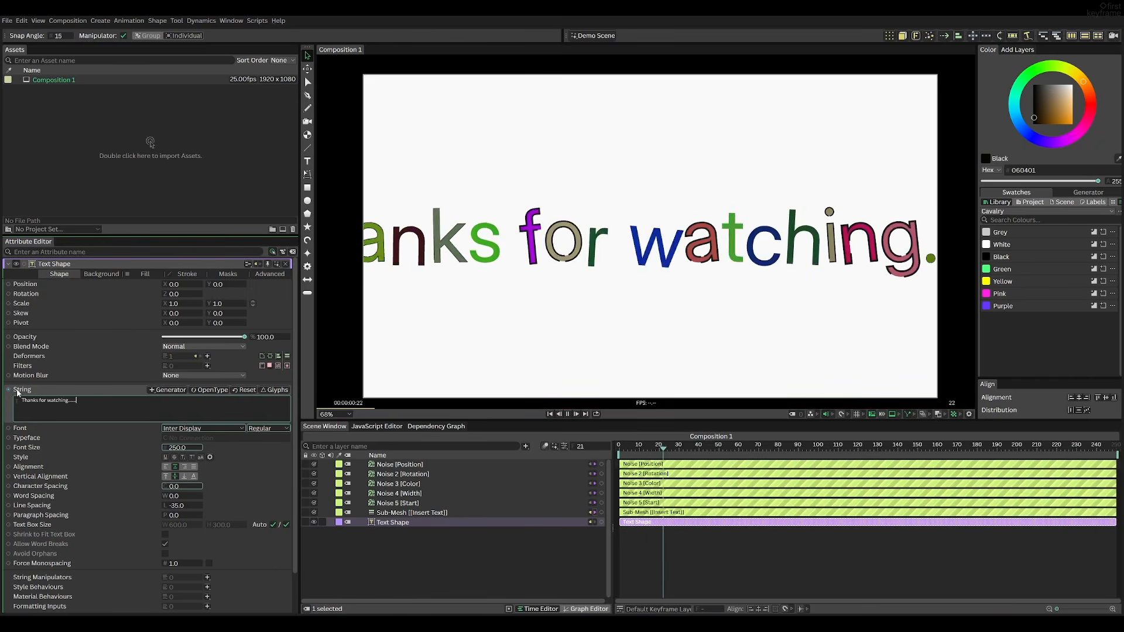
pyautogui.write('............................................................')
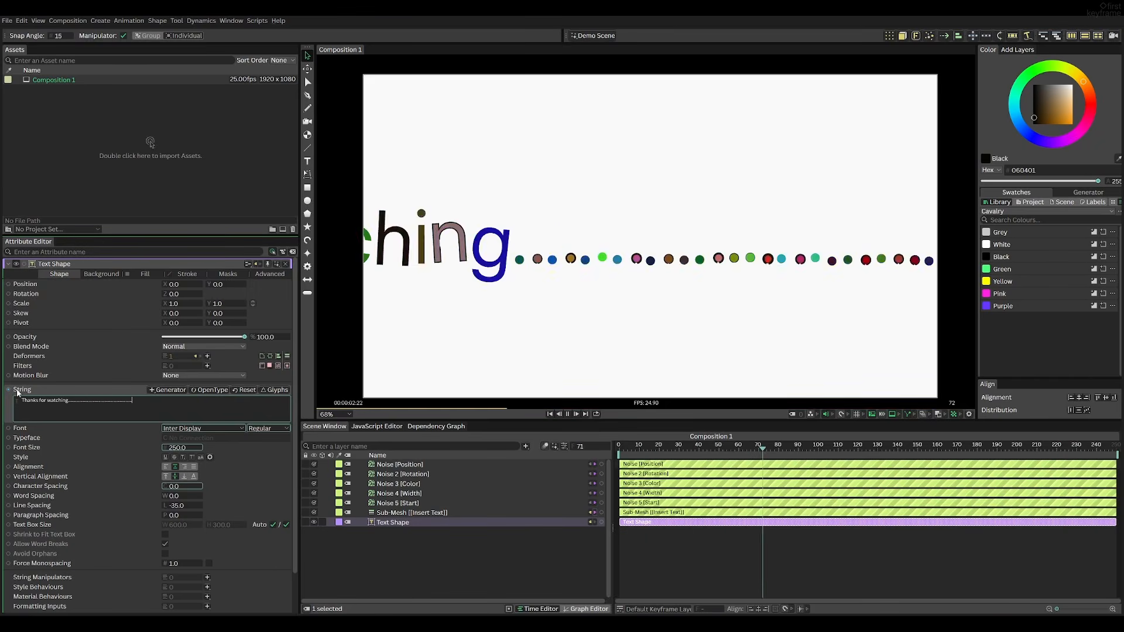